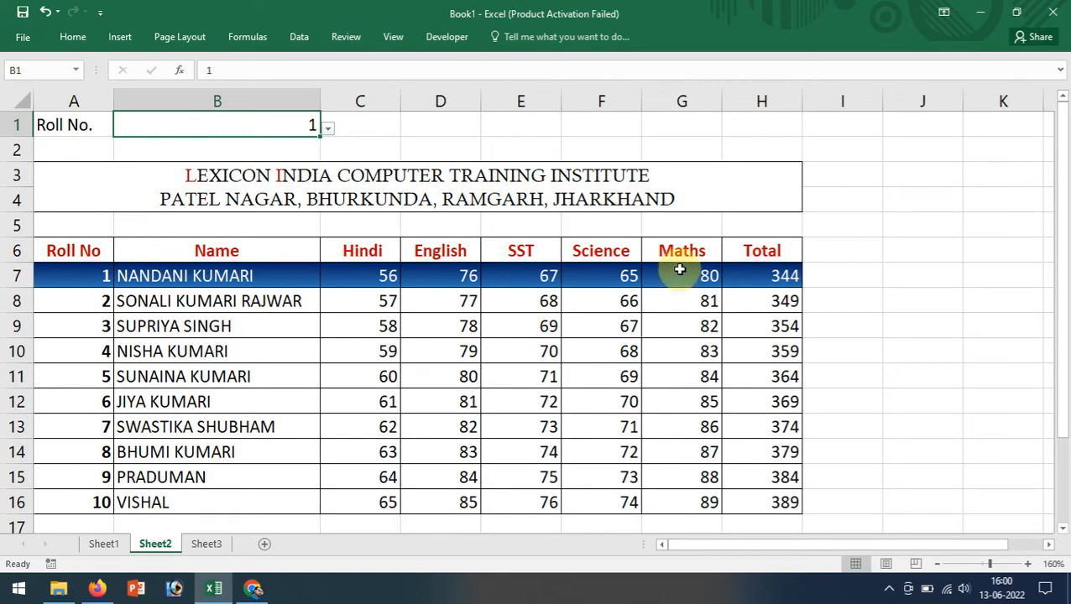
Step: Choose roll number 5 and finally 7 in cell B1 of Sheet2 to demonstrate the row highlighting
left_click(327, 129)
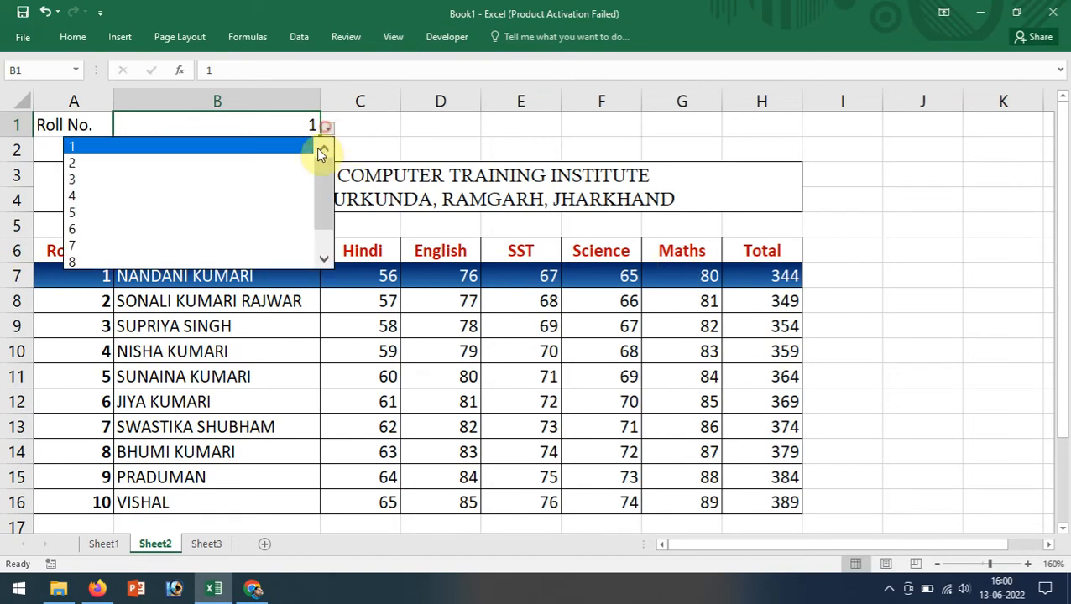
left_click(242, 220)
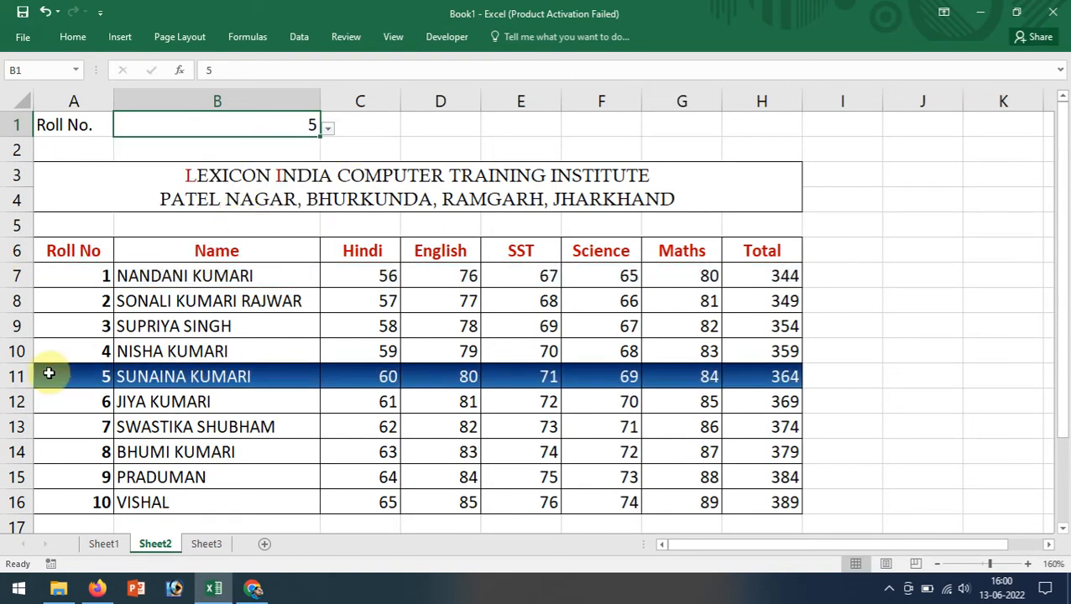
left_click(326, 128)
left_click(243, 217)
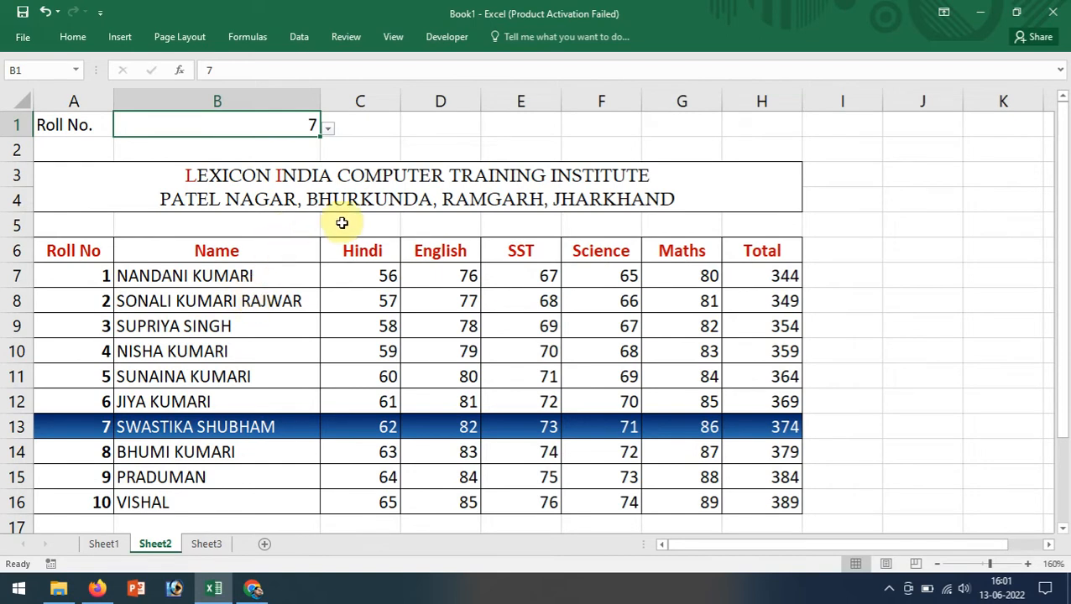
Step: Compare cell B1 on Sheet3 with the roll number drop-down in cell B1 on Sheet2
left_click(206, 543)
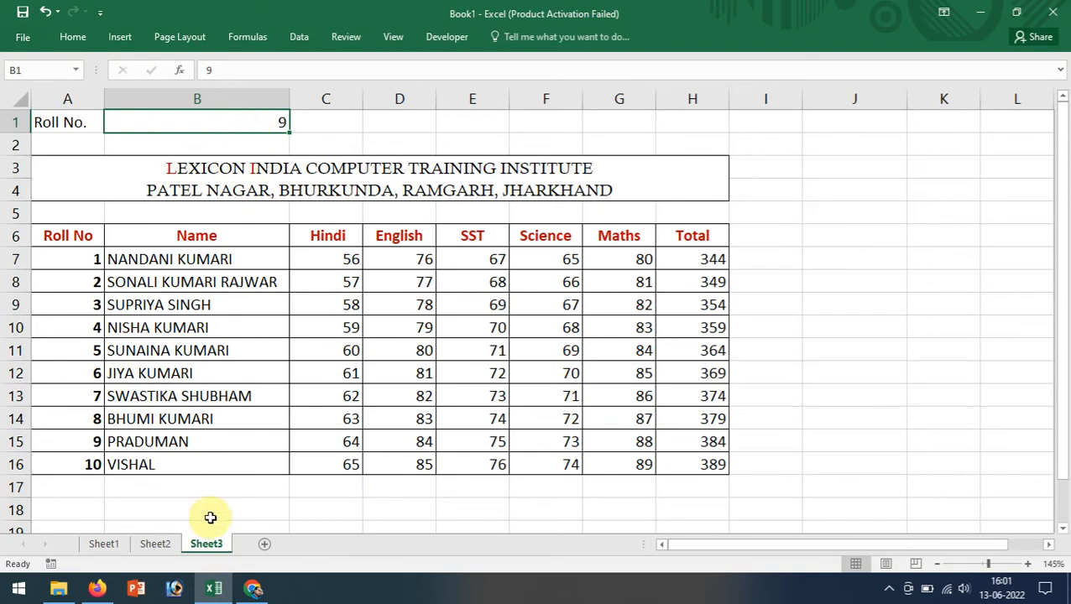
left_click(165, 543)
left_click(326, 131)
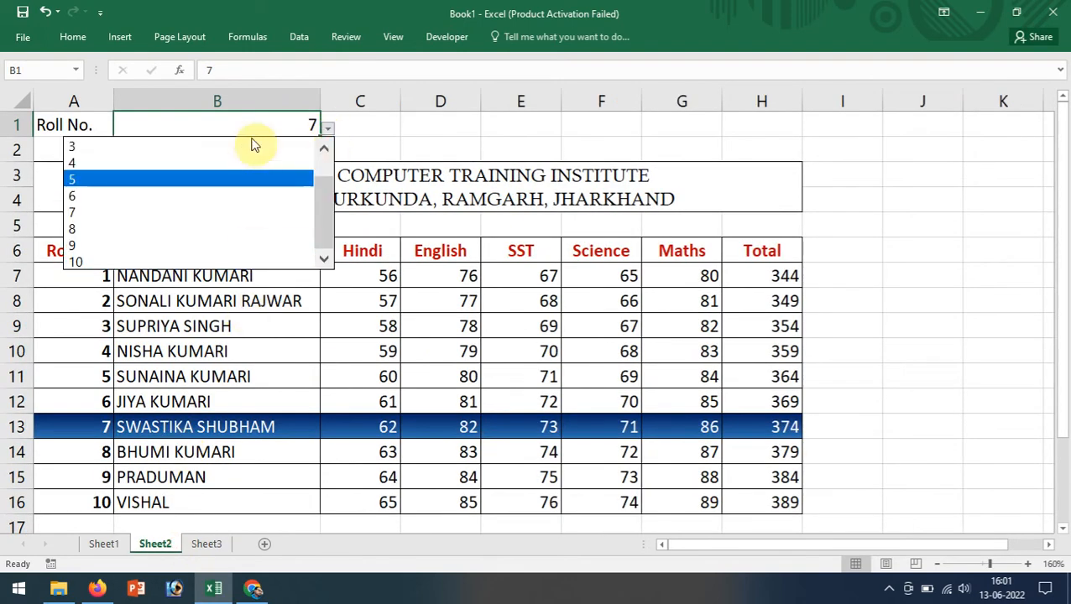
Step: Add a List data validation to cell B1 on Sheet3, using =$A$7:$A$16 as the source
left_click(204, 547)
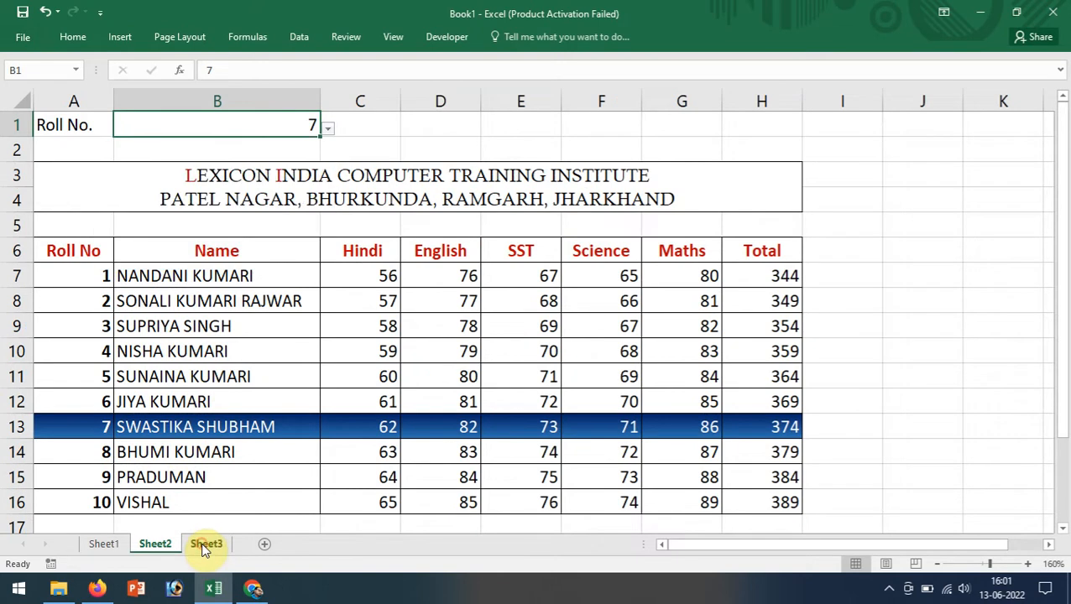
left_click(204, 547)
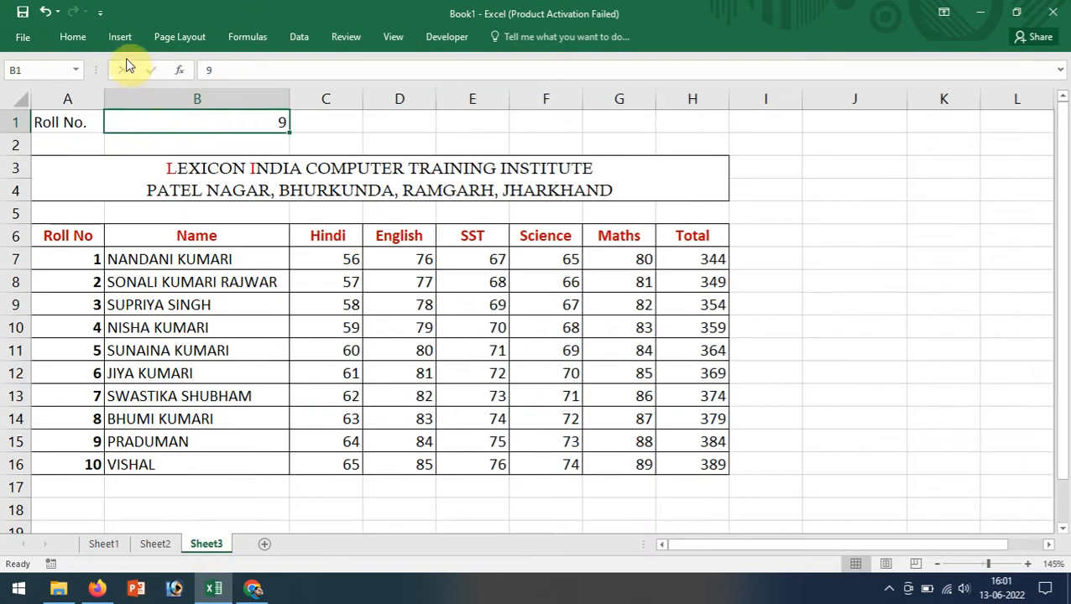
left_click(298, 39)
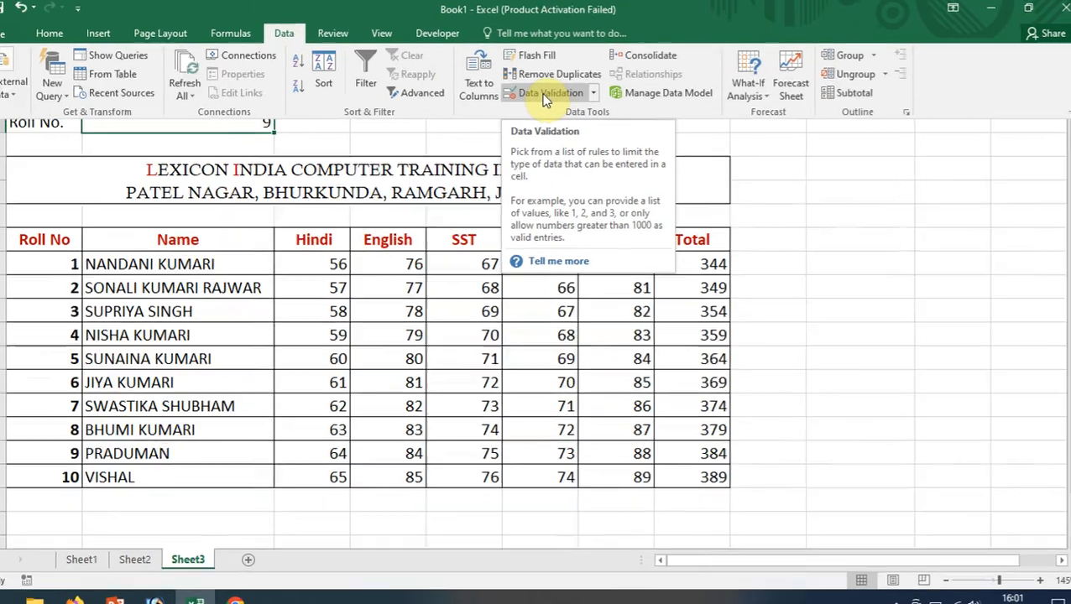
left_click(546, 94)
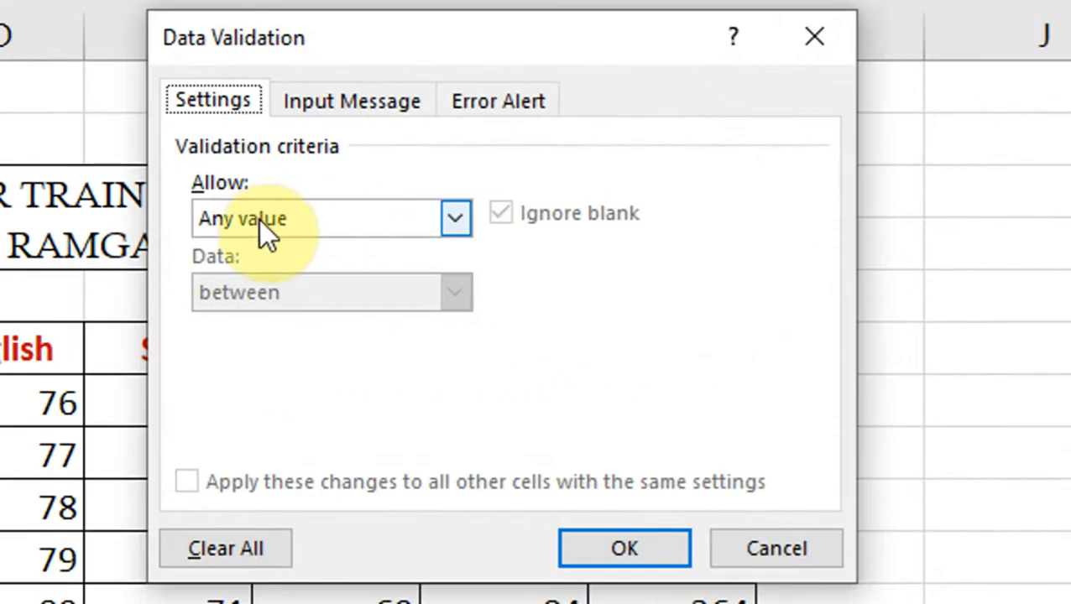
left_click(263, 218)
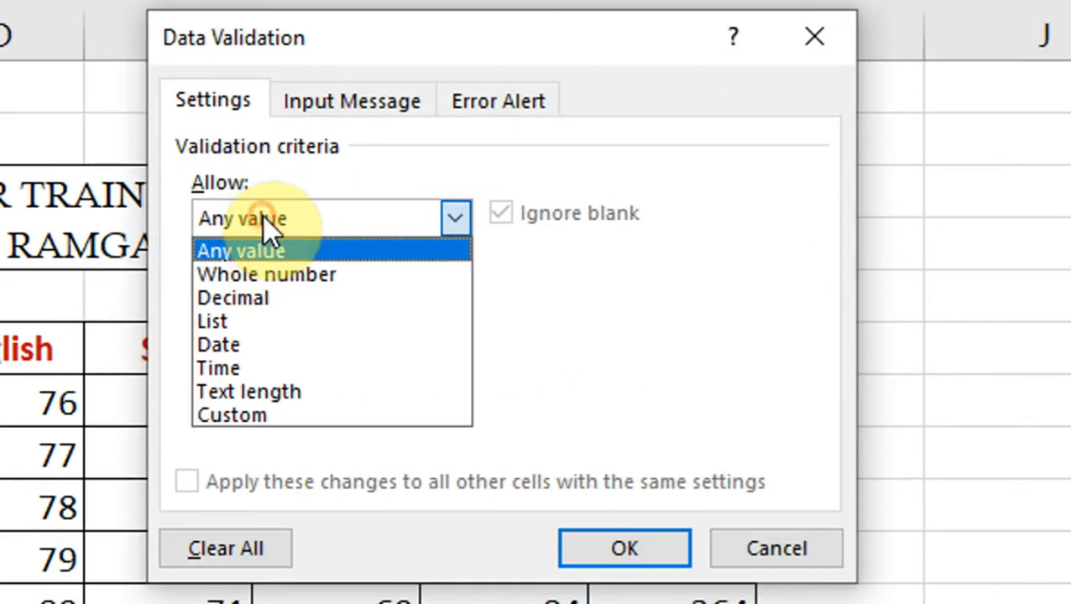
left_click(262, 315)
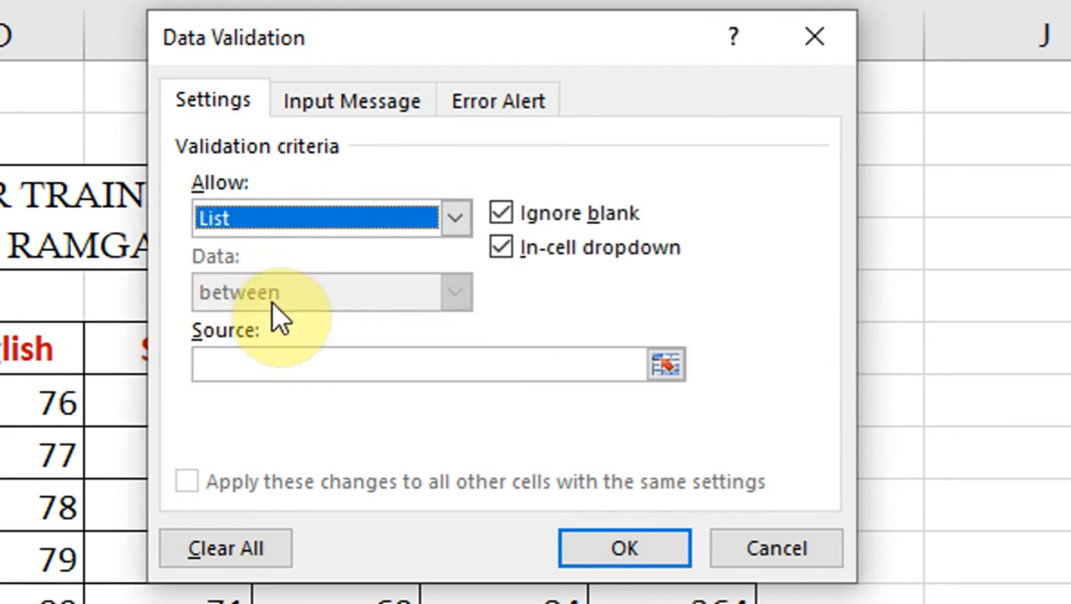
left_click(262, 366)
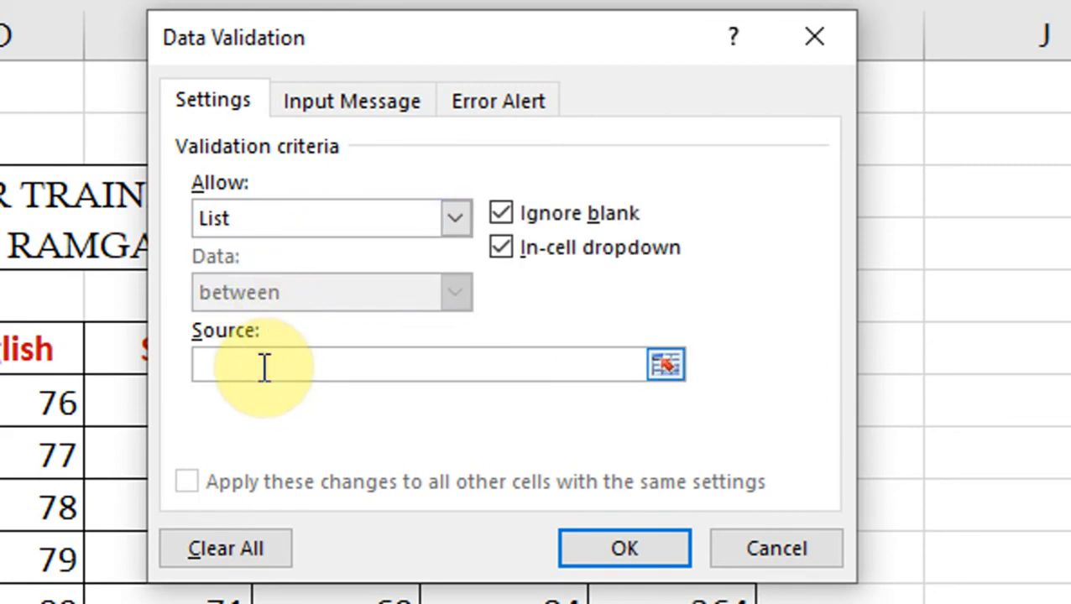
left_click_drag(0, 402, 0, 603)
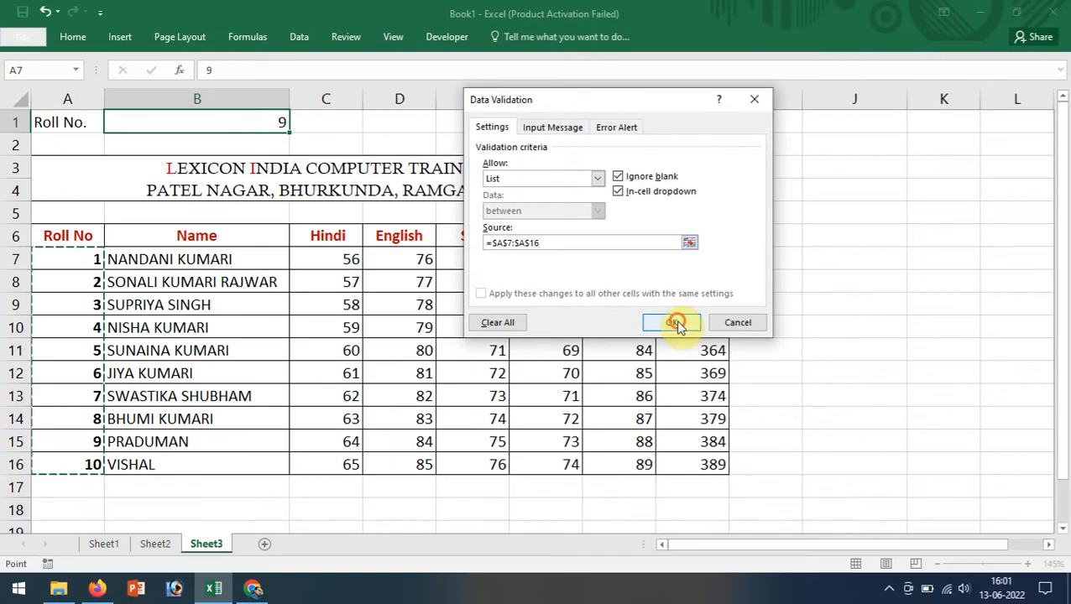
left_click(677, 324)
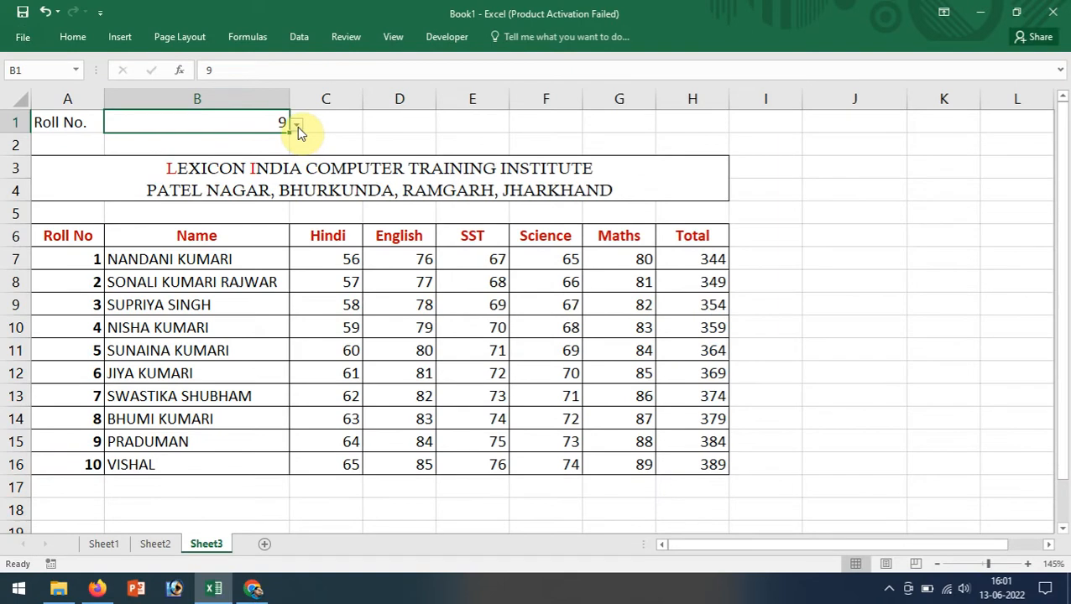
Step: Test the drop-down in cell B1 by choosing roll number 3, and leave it set to 7
left_click(297, 127)
left_click(297, 188)
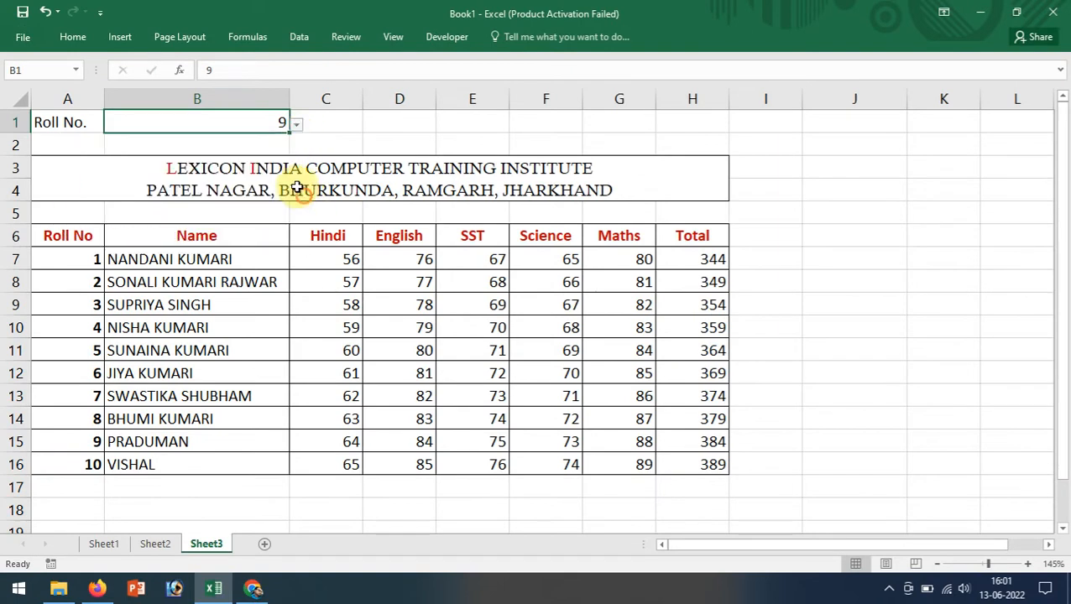
left_click(295, 124)
left_click_drag(292, 204, 291, 138)
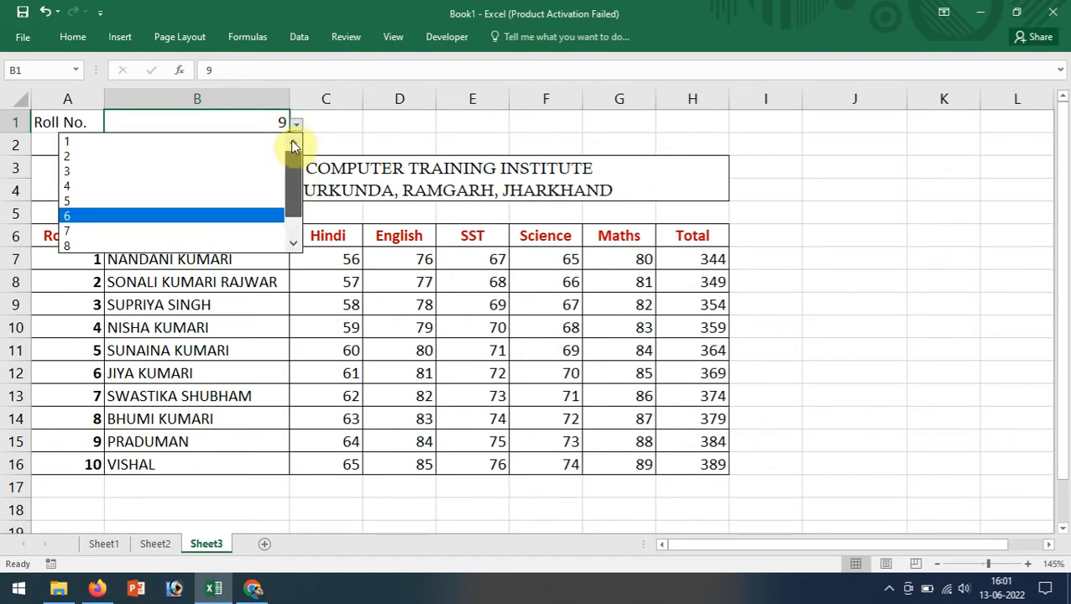
left_click(206, 172)
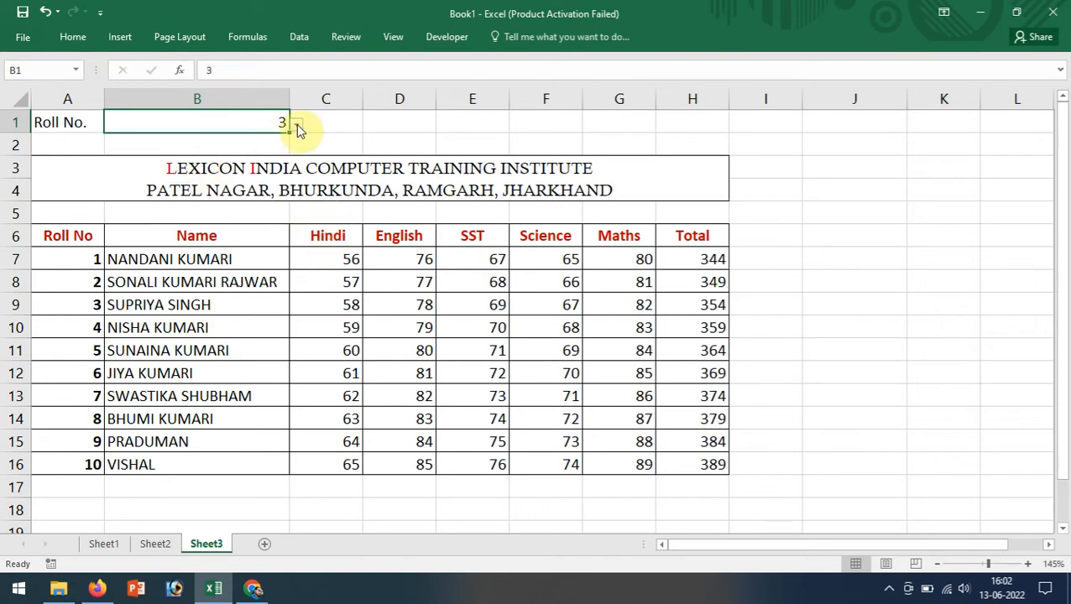
left_click(297, 125)
left_click(213, 203)
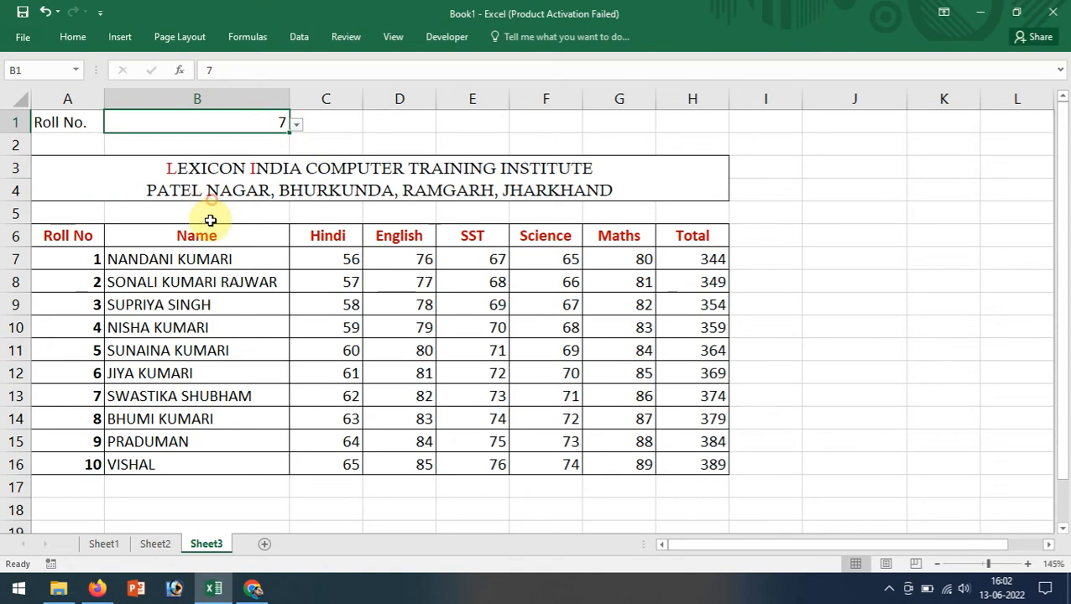
left_click(67, 302)
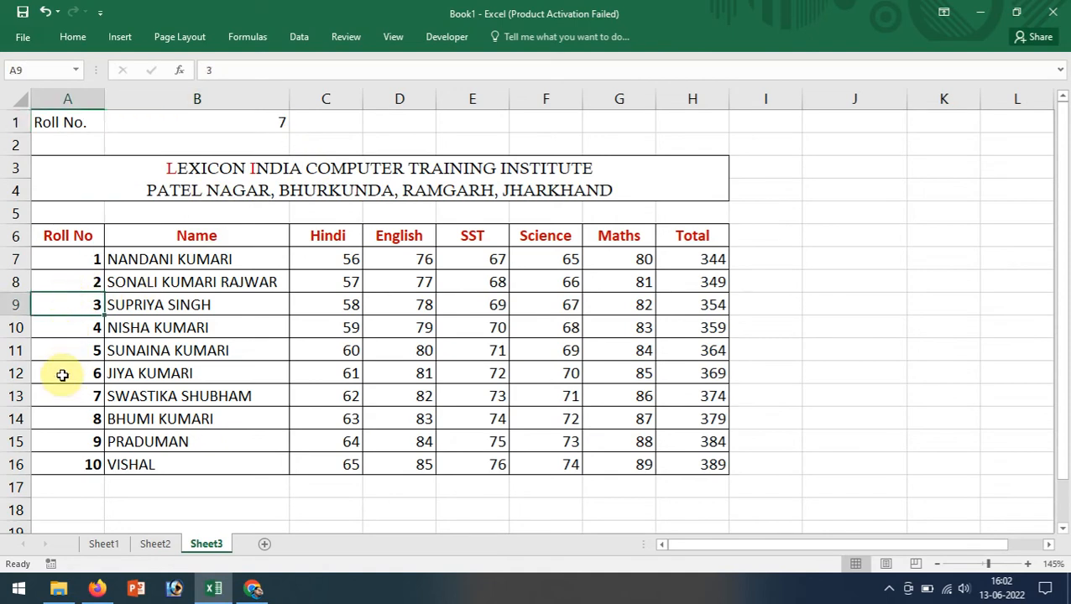
left_click_drag(60, 375, 684, 378)
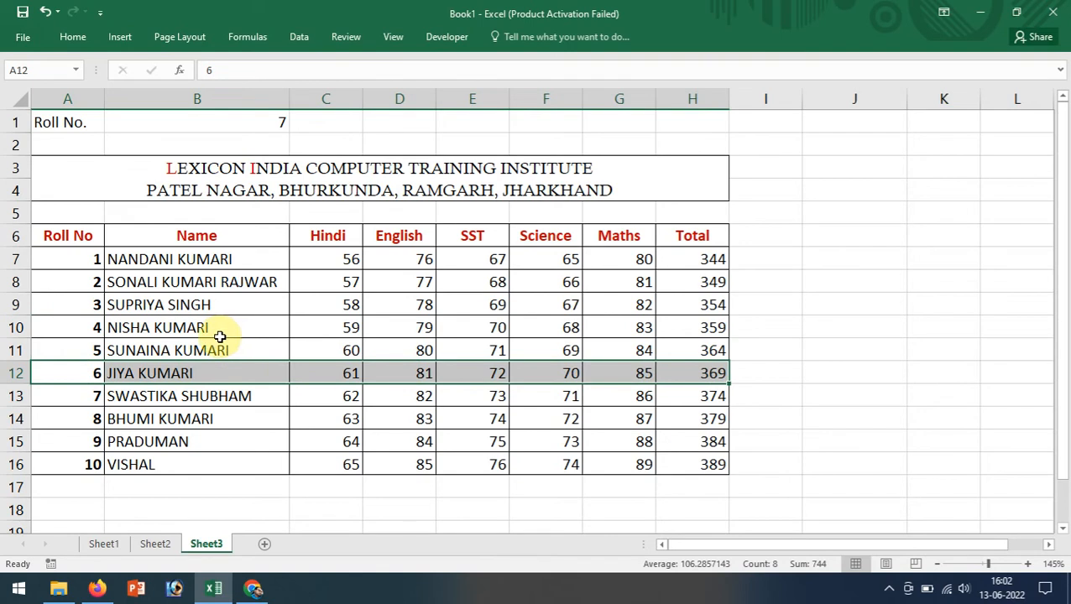
Step: Try the formula =ROW(J2) in cell J6 and clear the cell
left_click(825, 237)
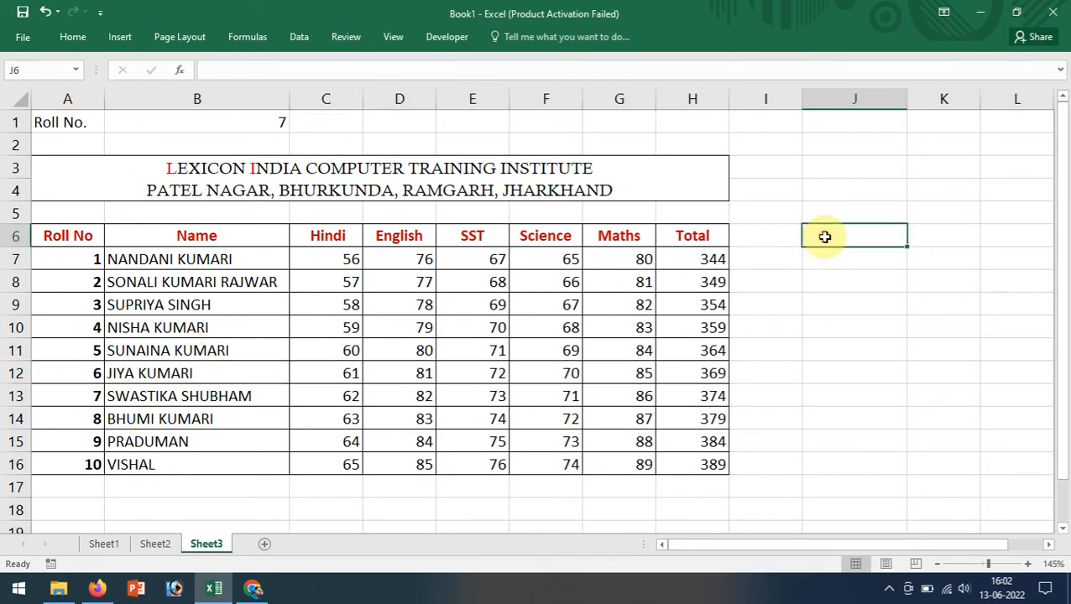
type("=")
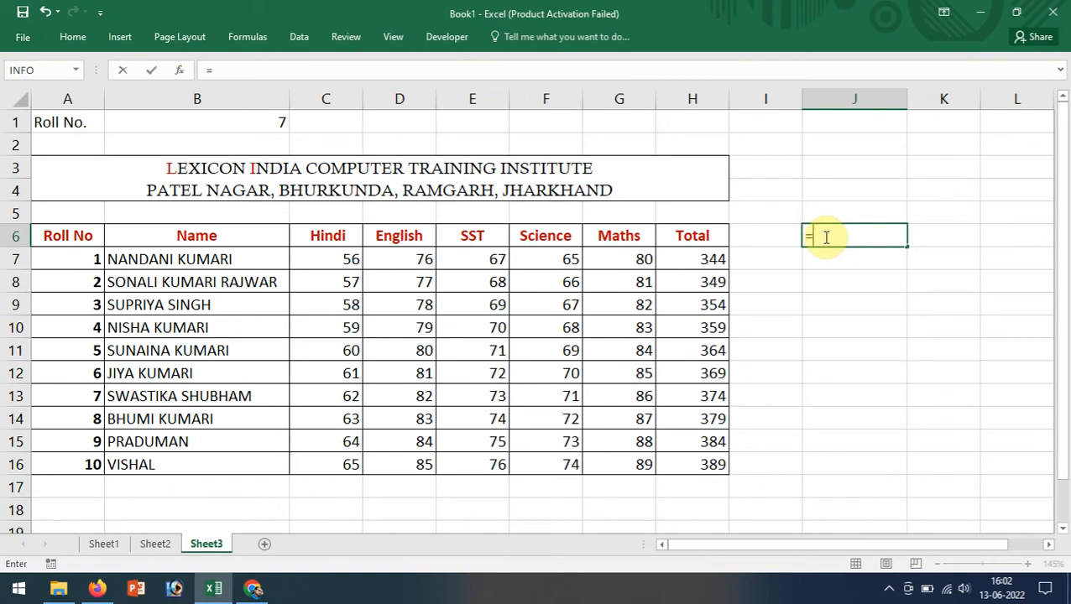
type("row")
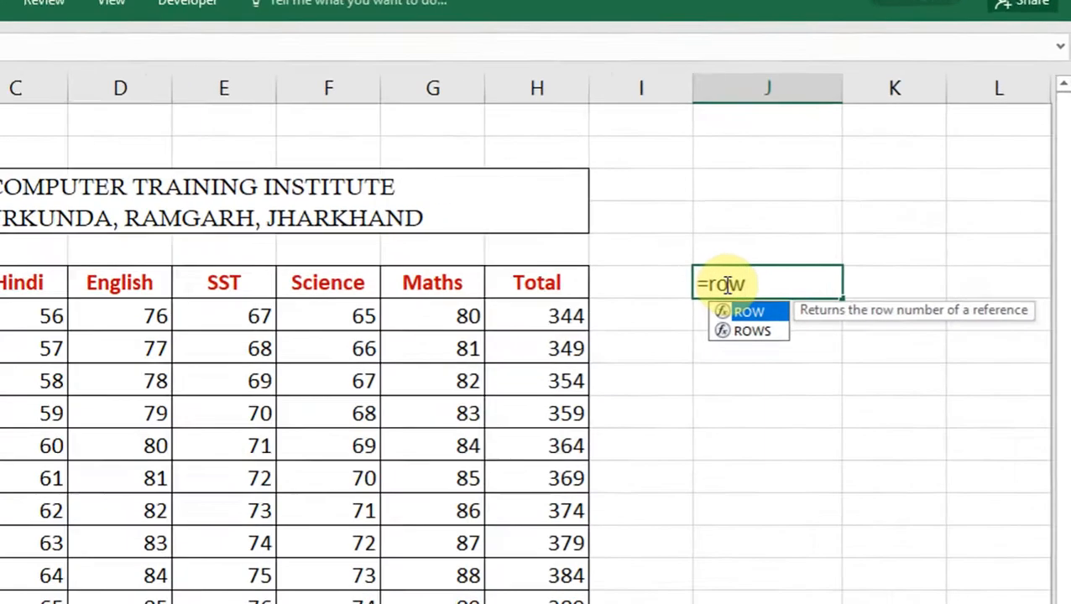
type("(")
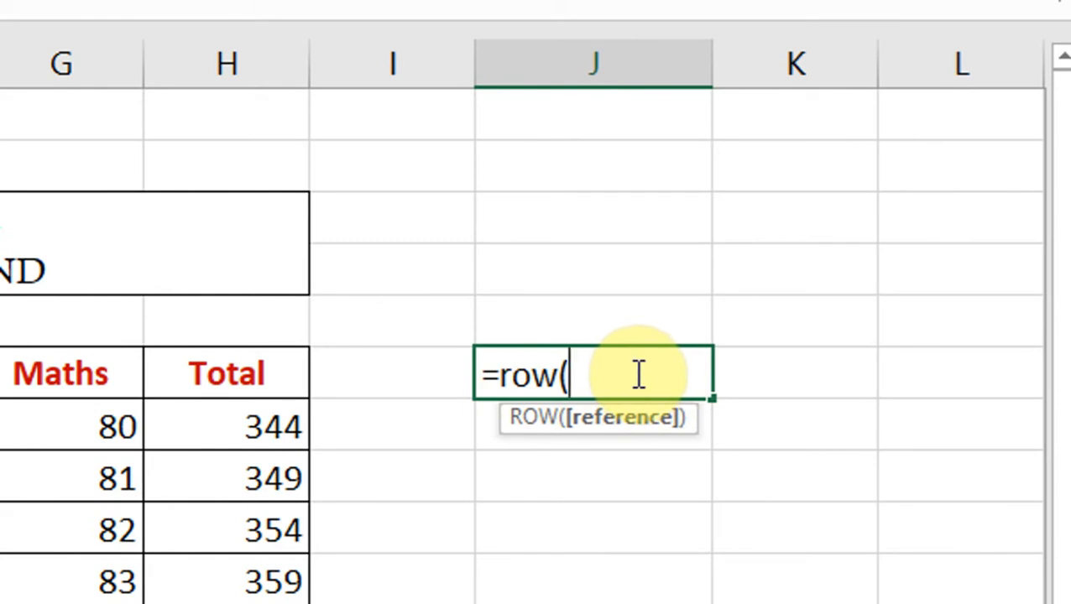
left_click(544, 169)
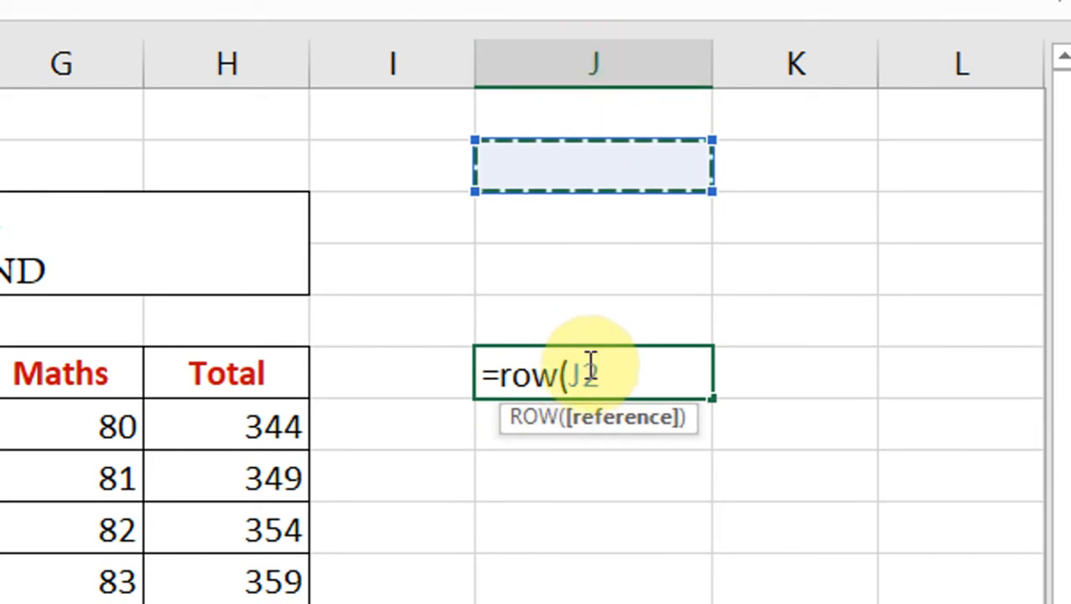
type(")")
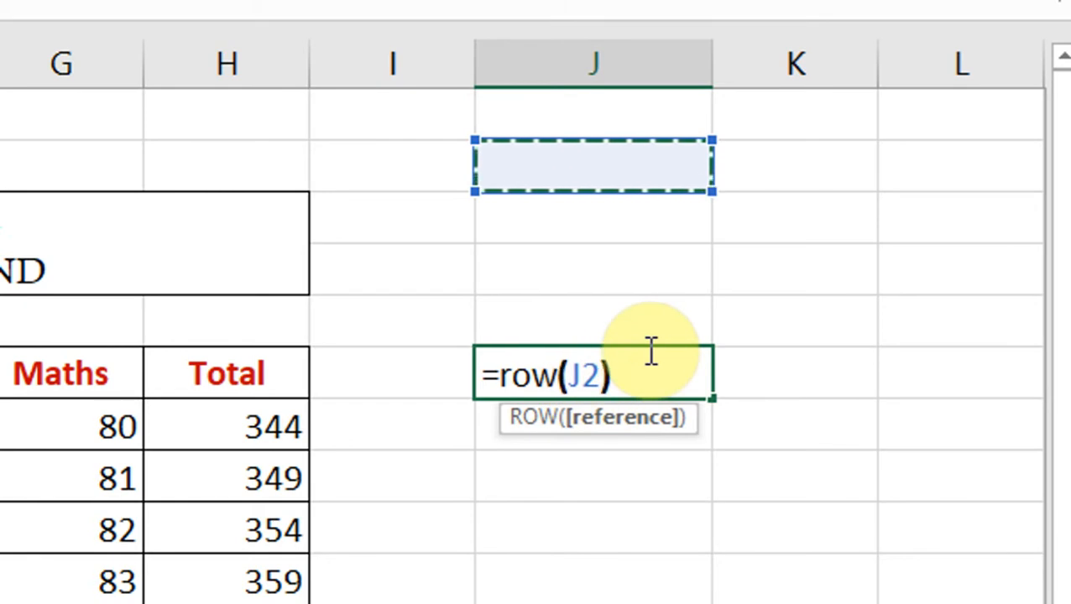
key("Return")
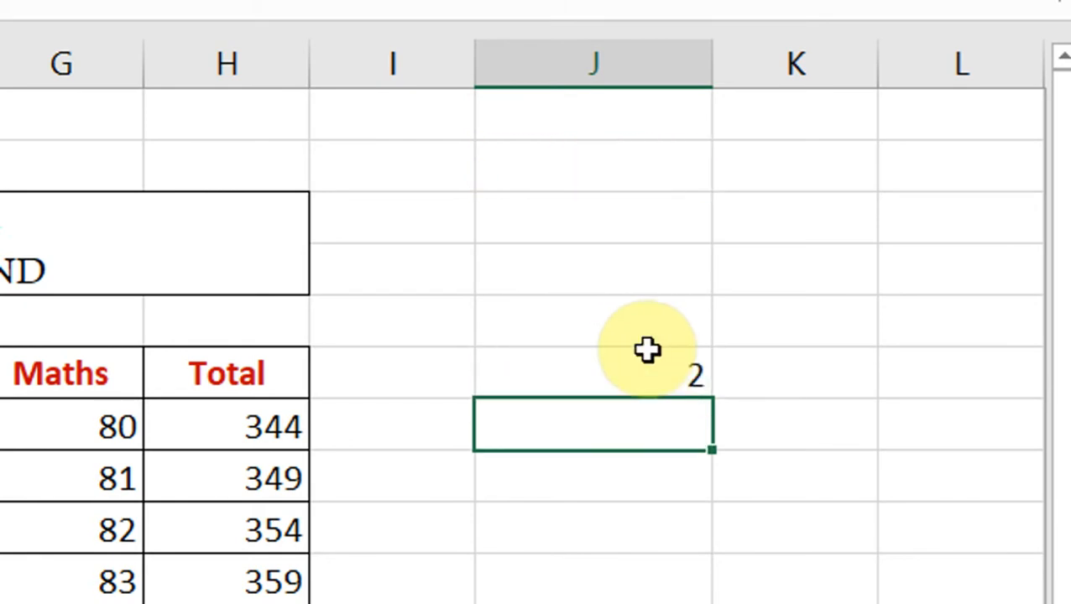
left_click(609, 382)
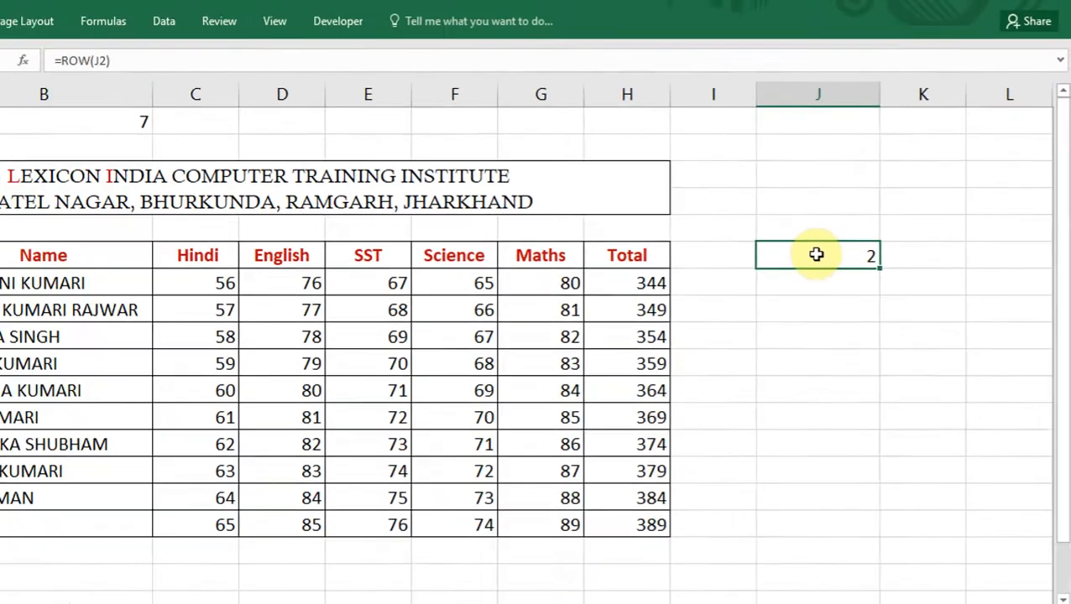
key("Delete")
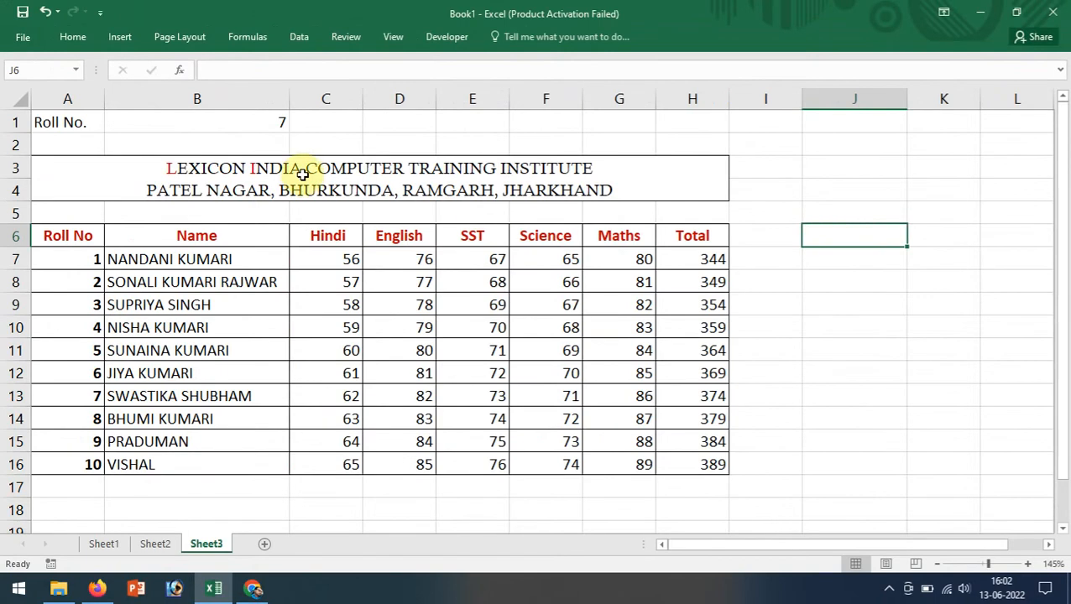
Step: Start a new conditional formatting rule for the student rows A7:H16 that uses a formula to determine which cells to format
left_click_drag(84, 254, 674, 461)
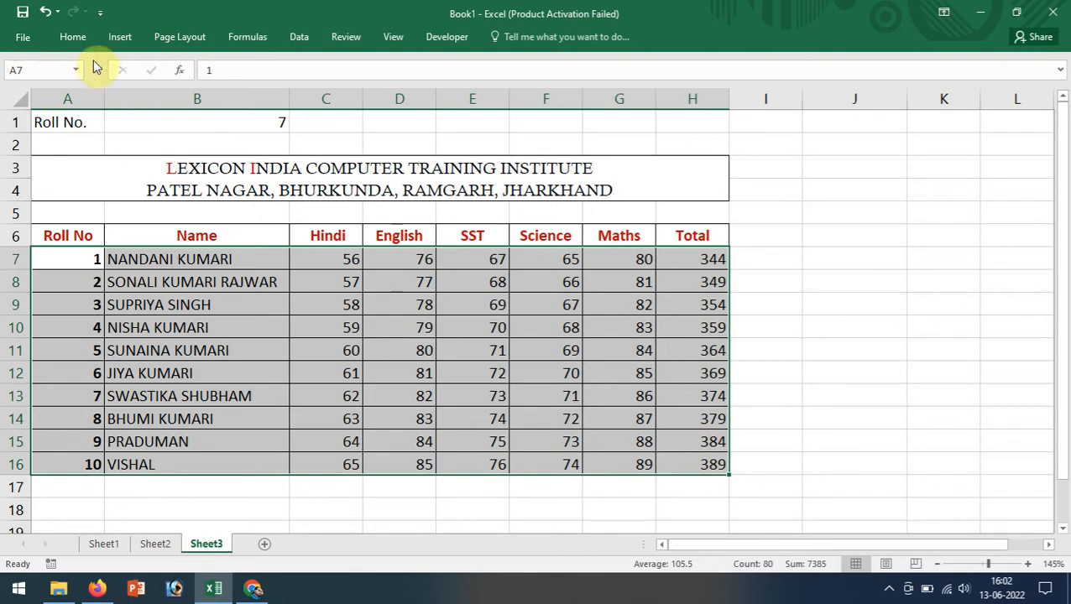
left_click(79, 37)
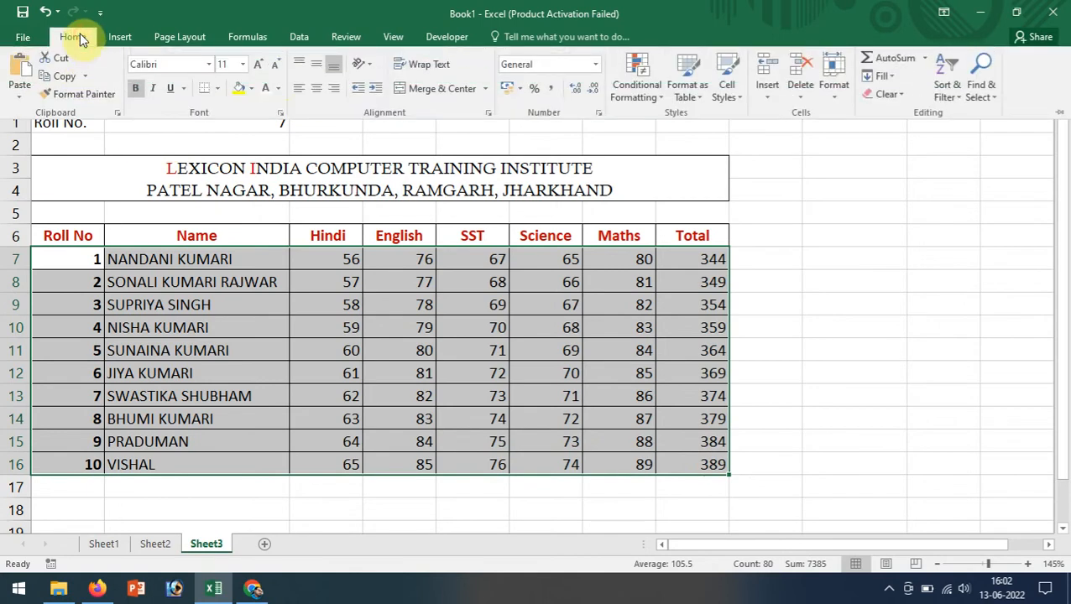
left_click(644, 89)
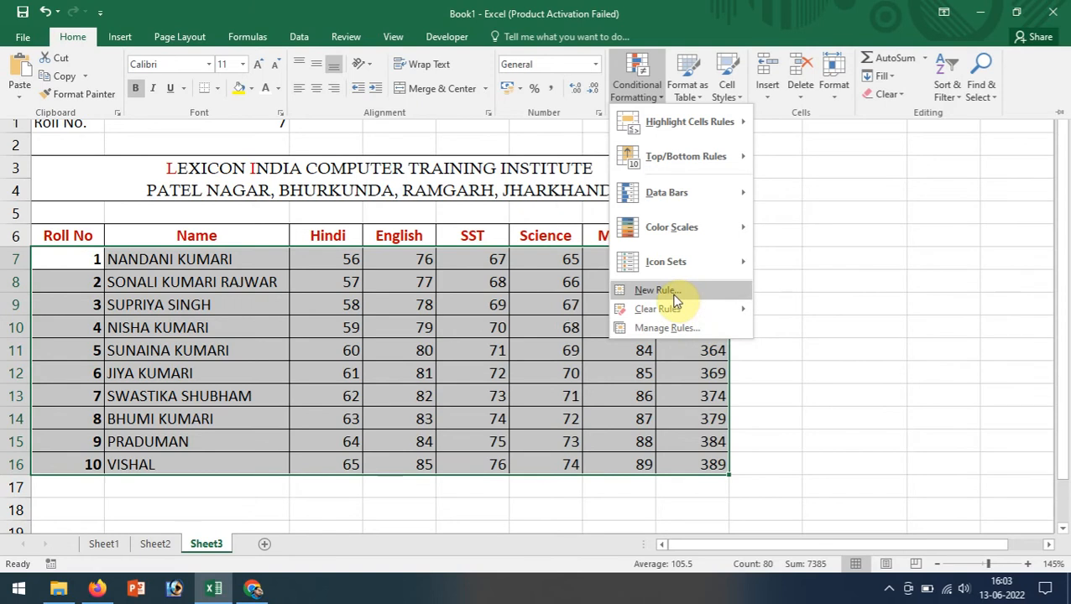
left_click(716, 294)
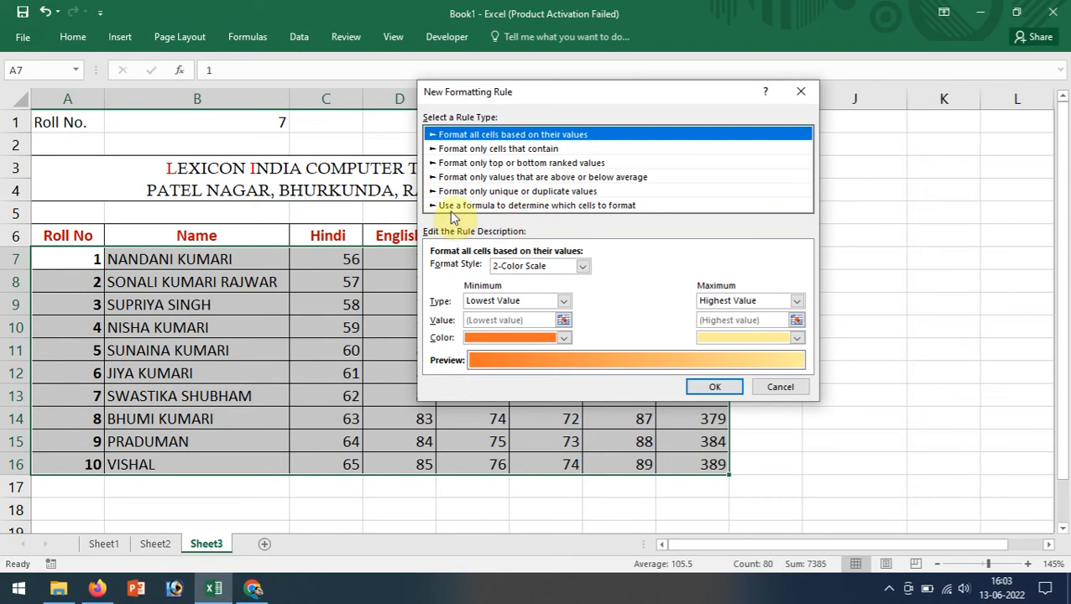
left_click(622, 210)
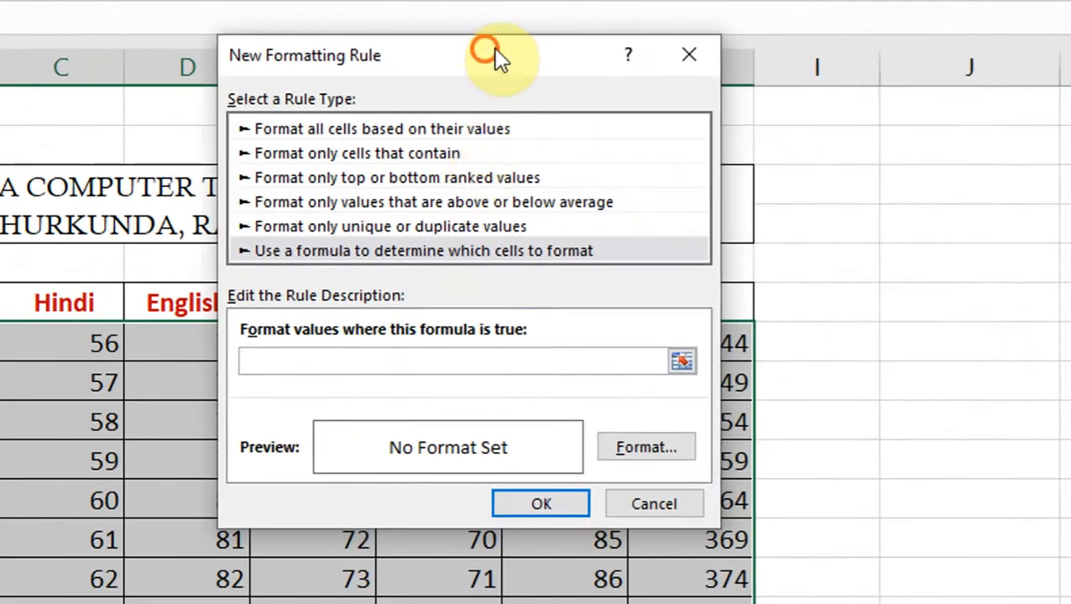
left_click_drag(537, 77, 826, 49)
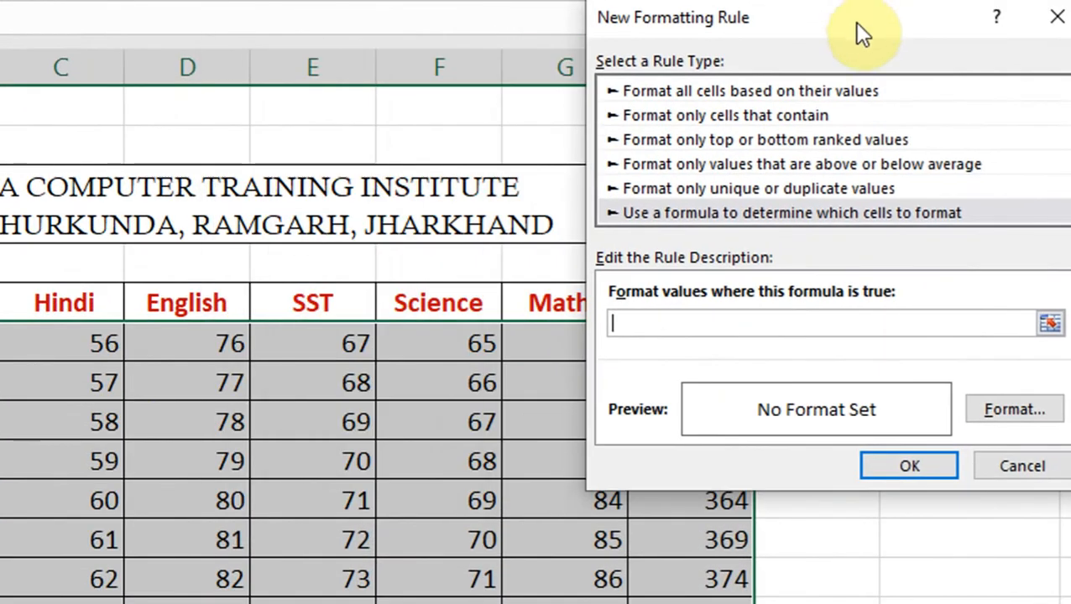
Step: Enter =row(a7)=$B$1+6 as the formula of the new formatting rule
left_click(671, 322)
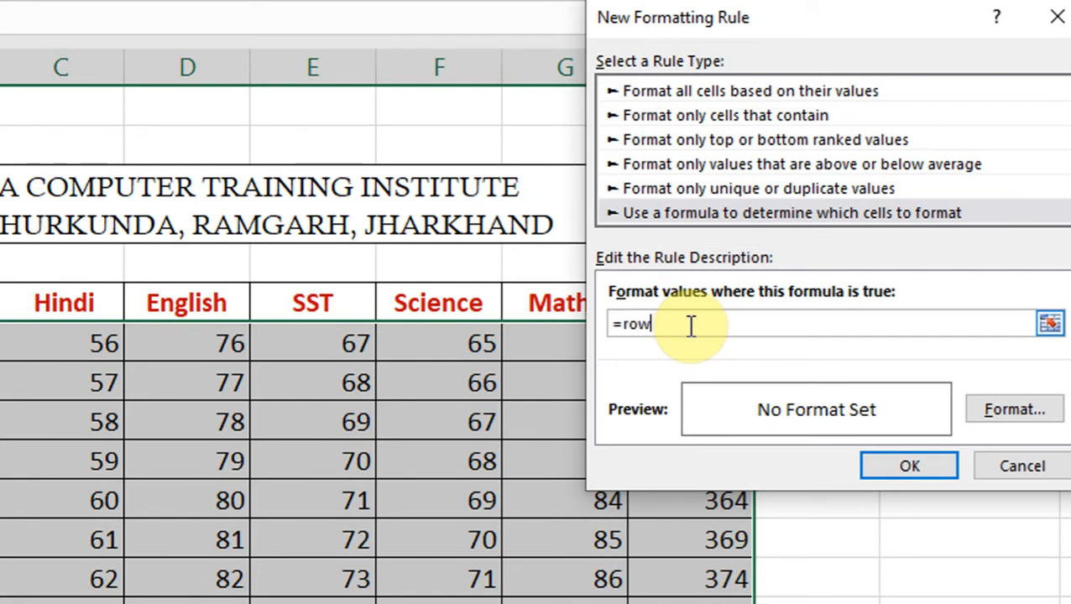
type("(a7")
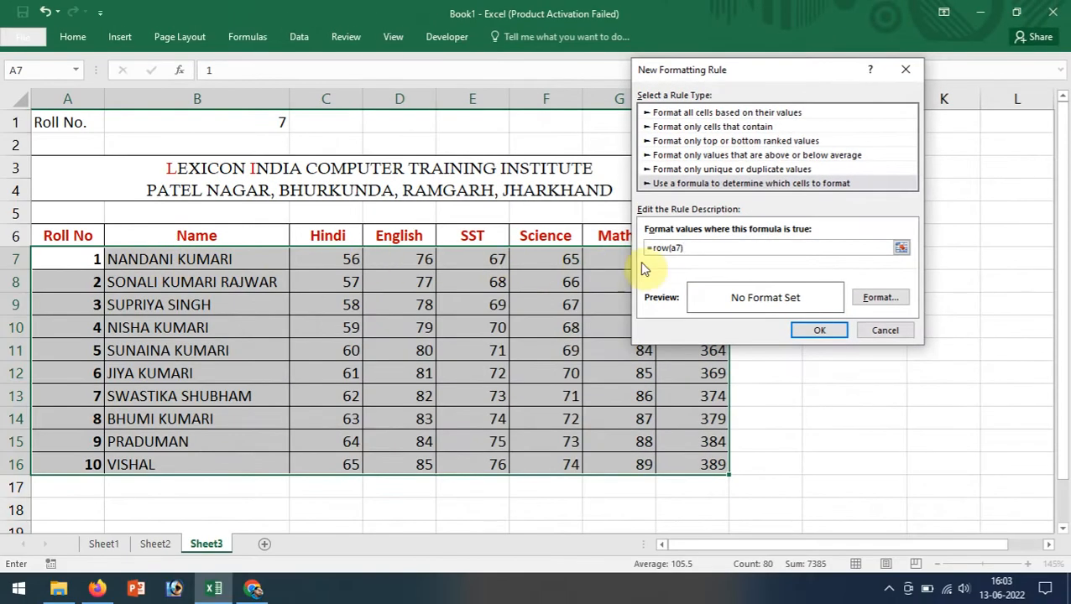
left_click(698, 246)
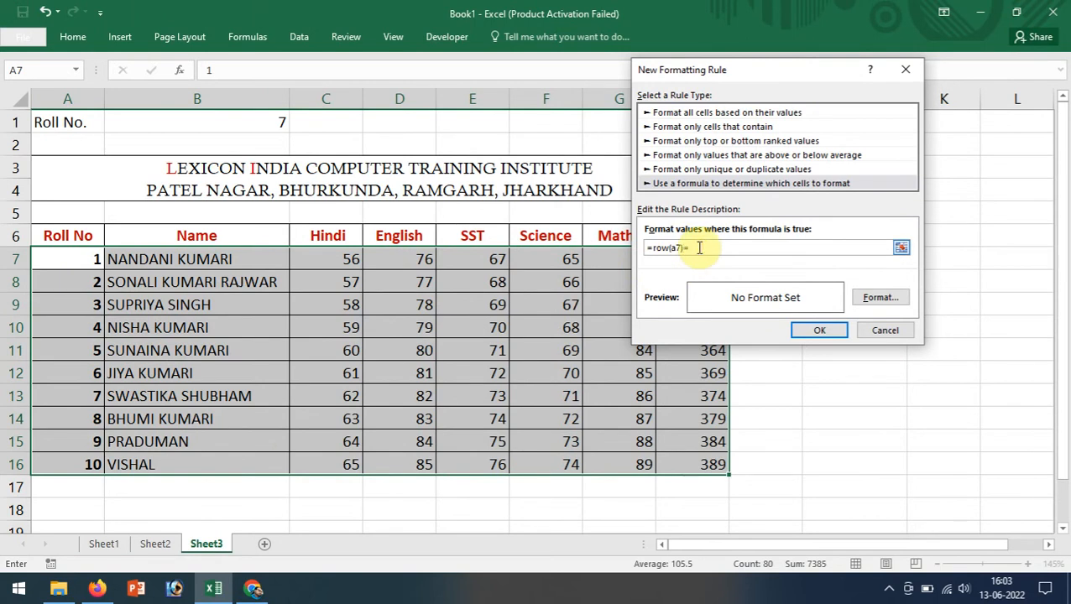
left_click(212, 124)
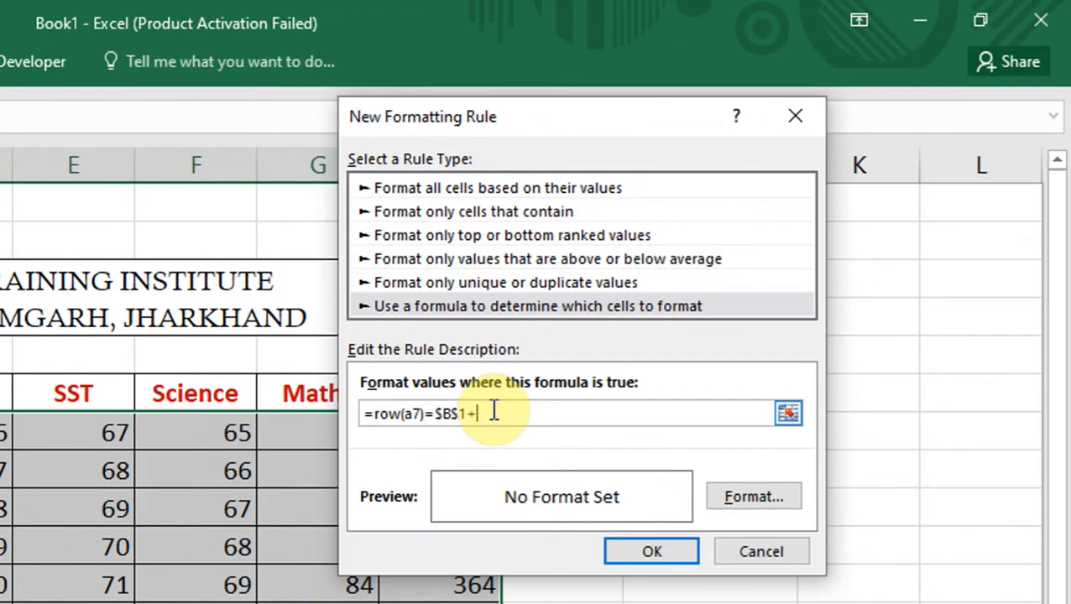
type("6")
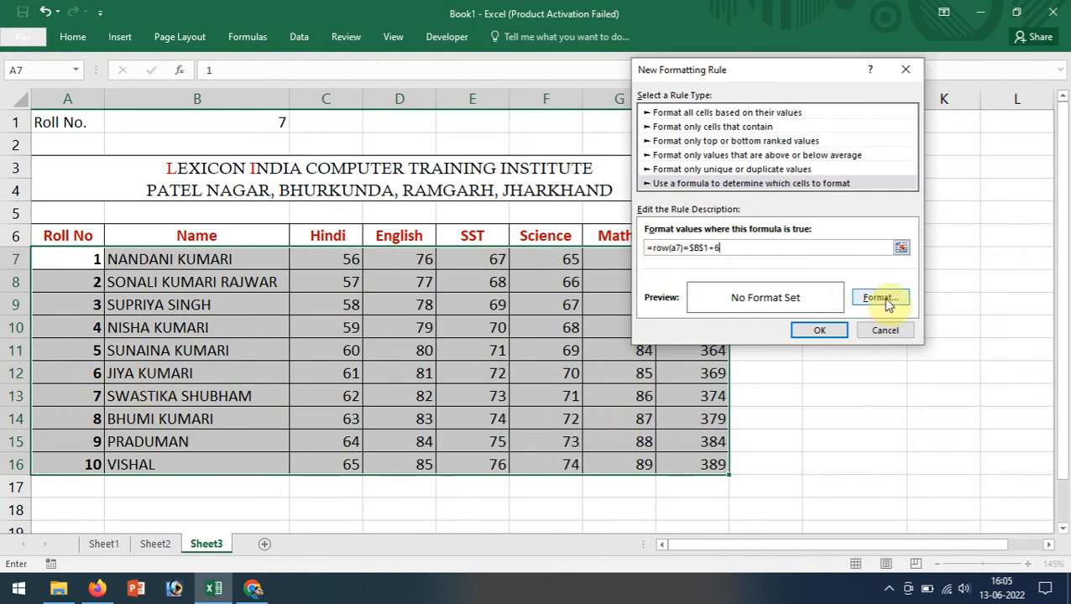
Step: Give the rule a two-color horizontal gradient fill from dark brown to dark orange
left_click(894, 298)
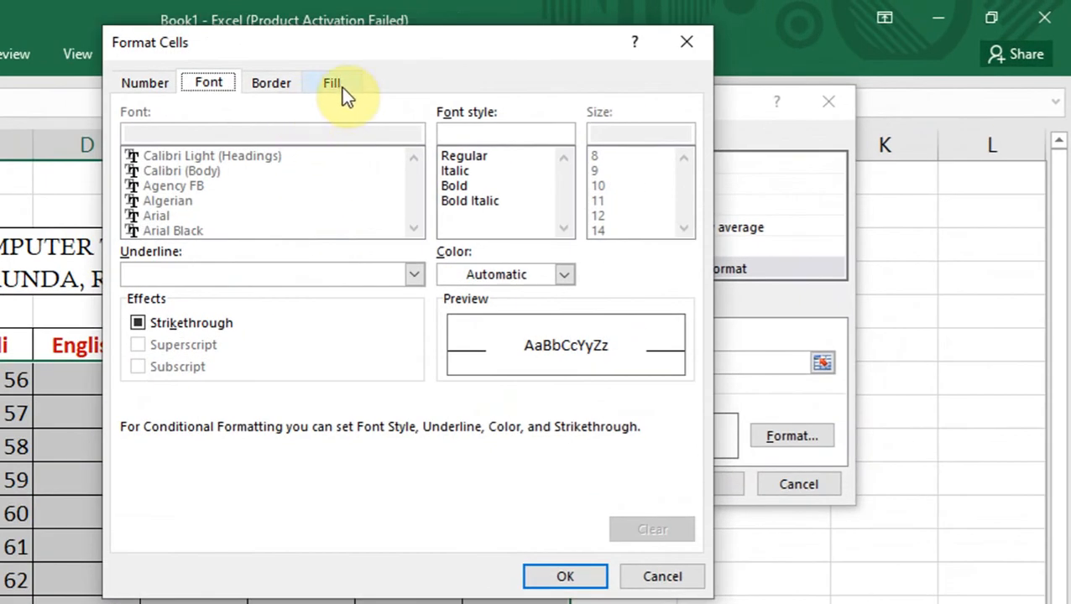
left_click(548, 60)
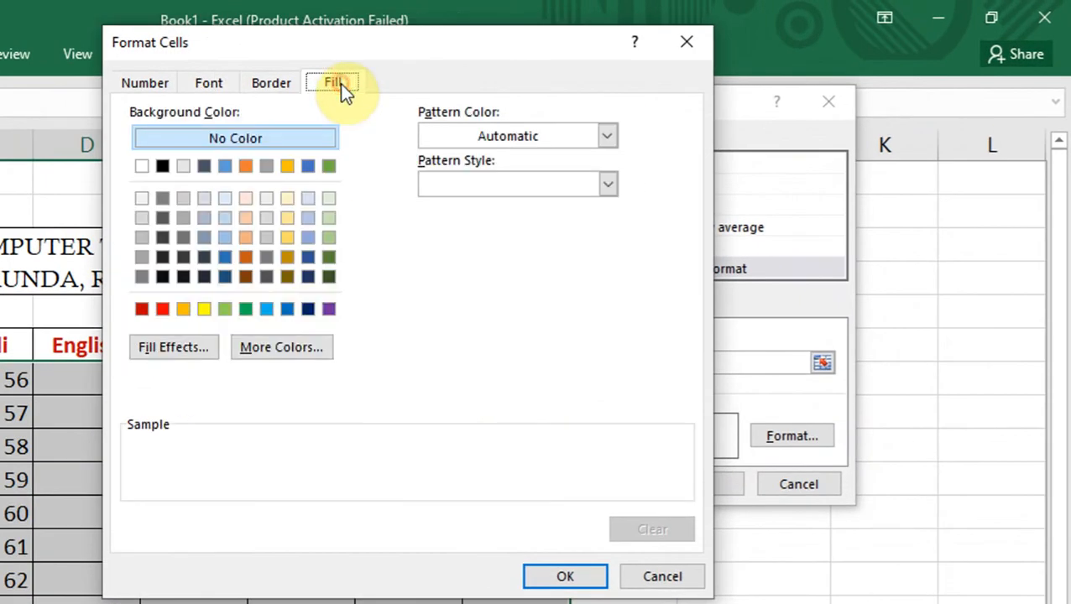
left_click(205, 346)
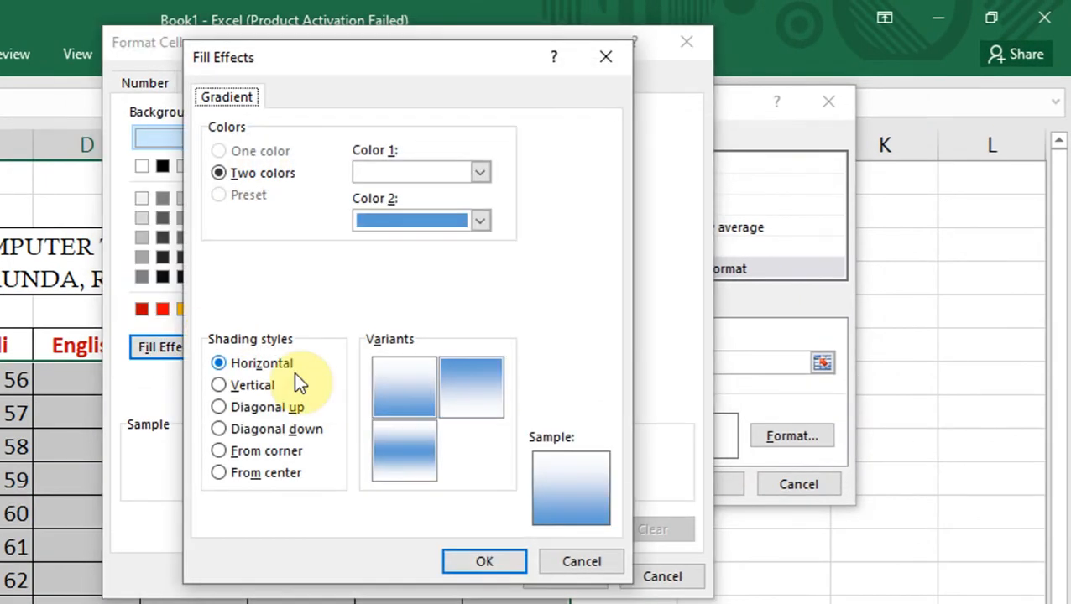
left_click(434, 172)
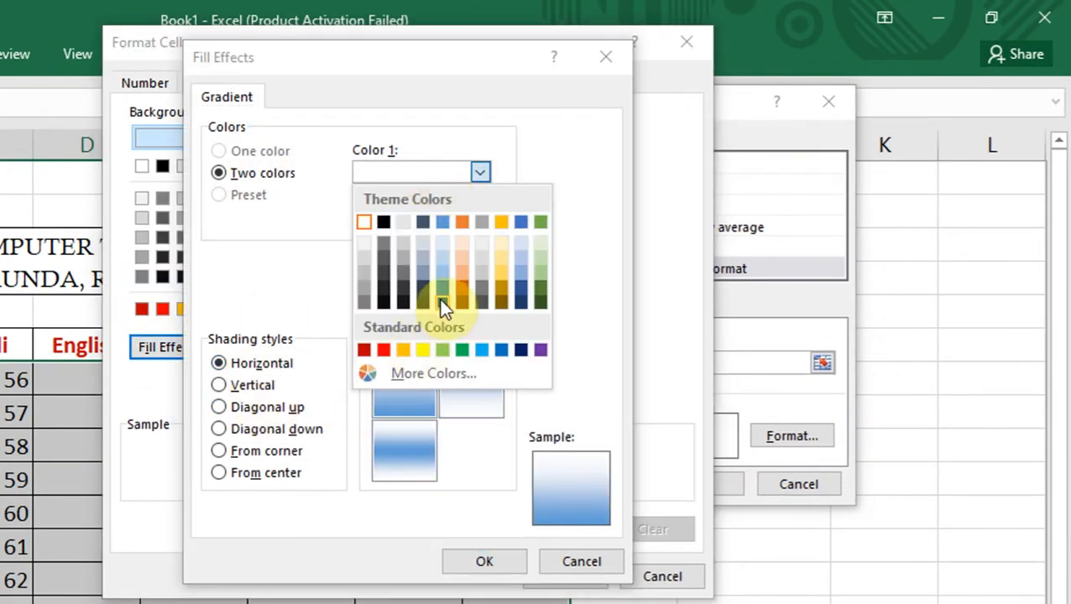
left_click(442, 302)
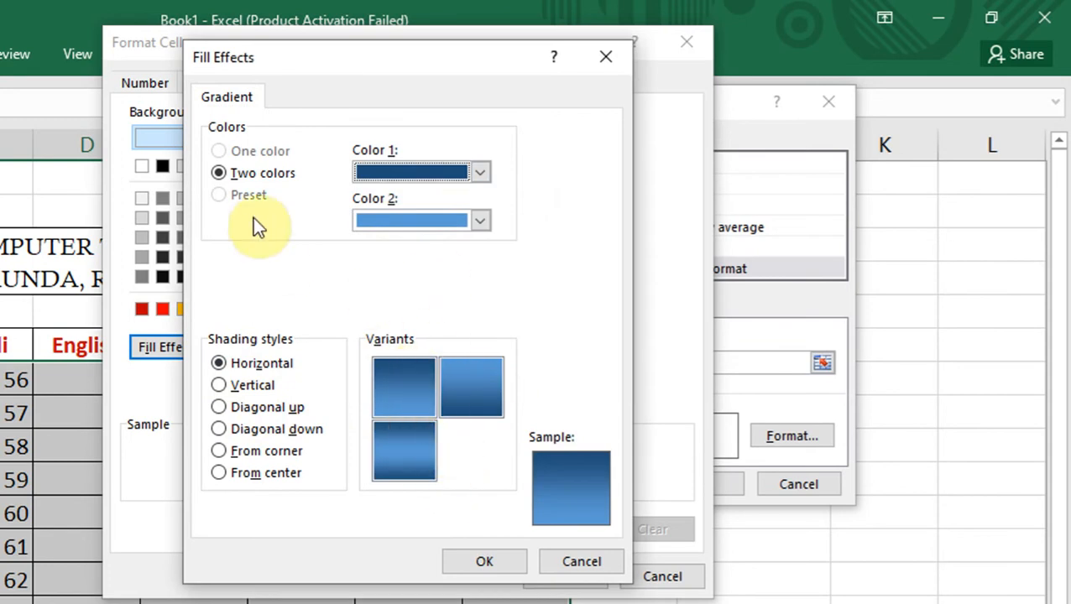
left_click(478, 173)
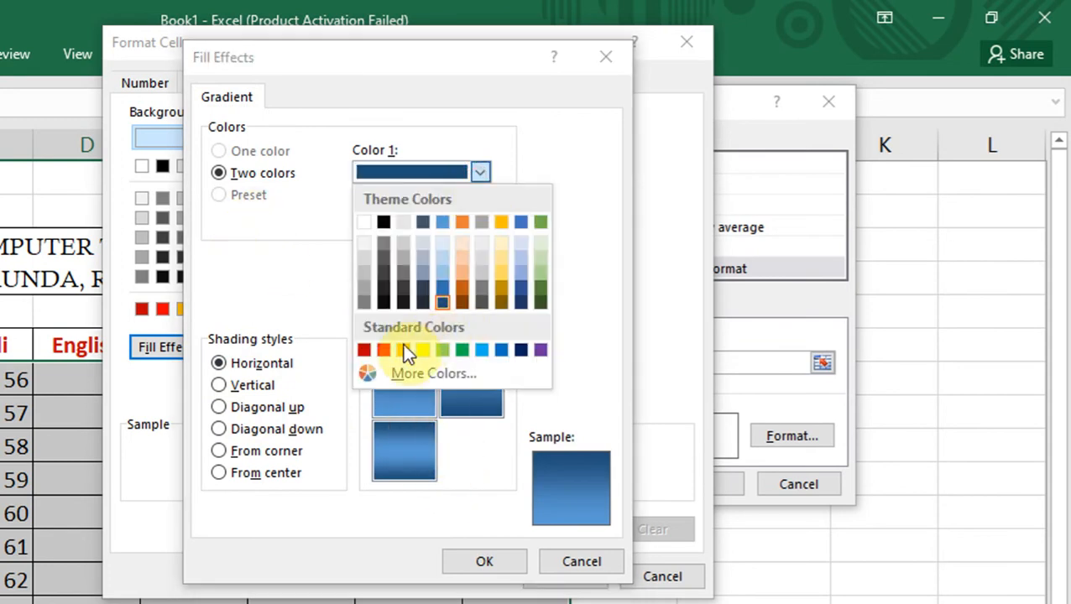
left_click(464, 304)
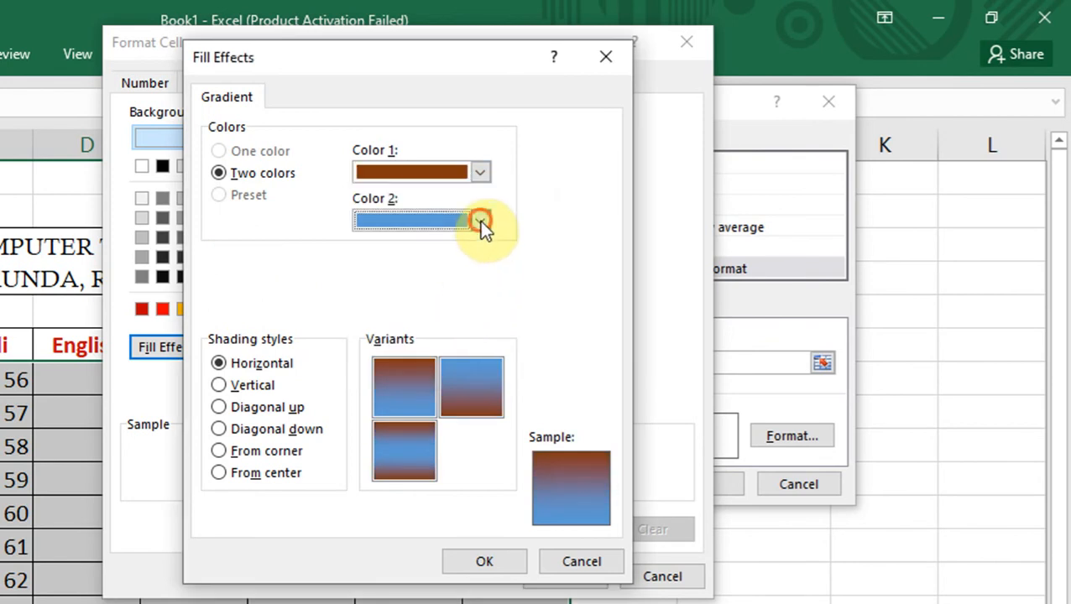
left_click(479, 220)
left_click(460, 337)
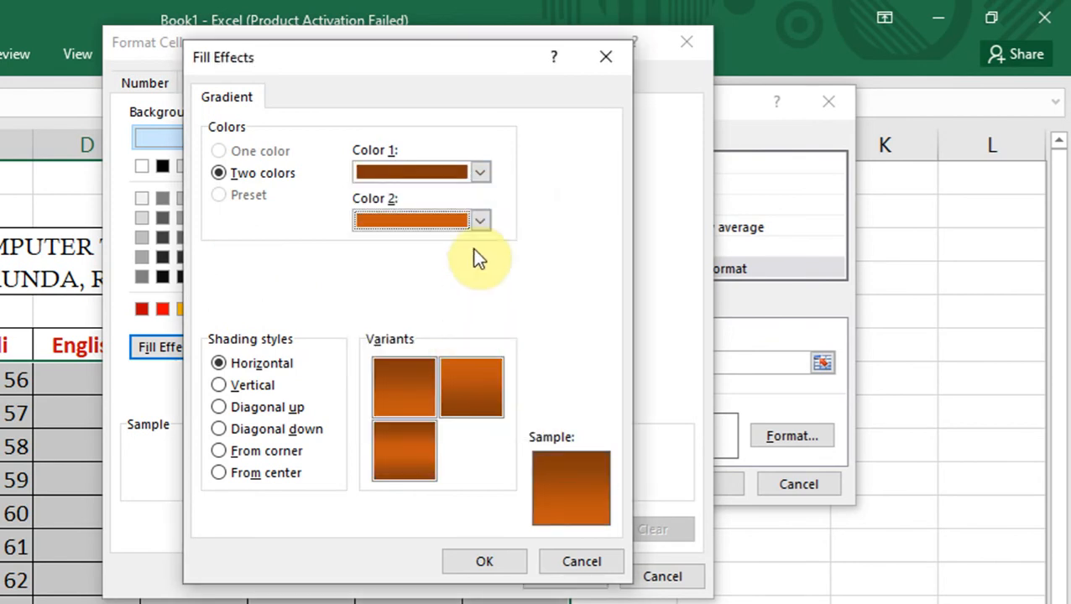
left_click(487, 562)
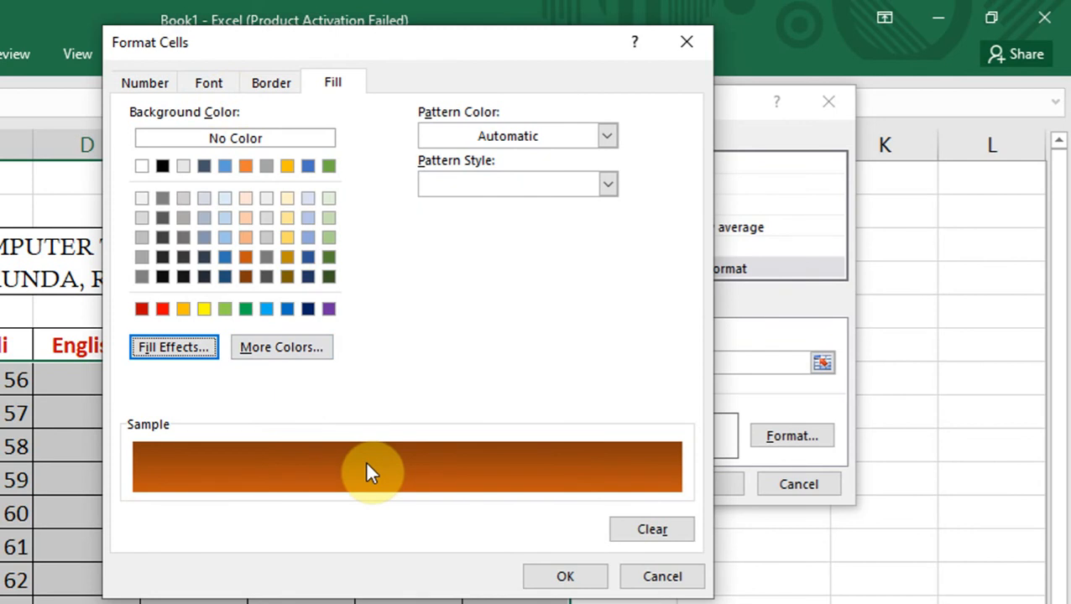
Step: Set the rule's font color to white and apply the finished rule to the student rows
left_click(208, 81)
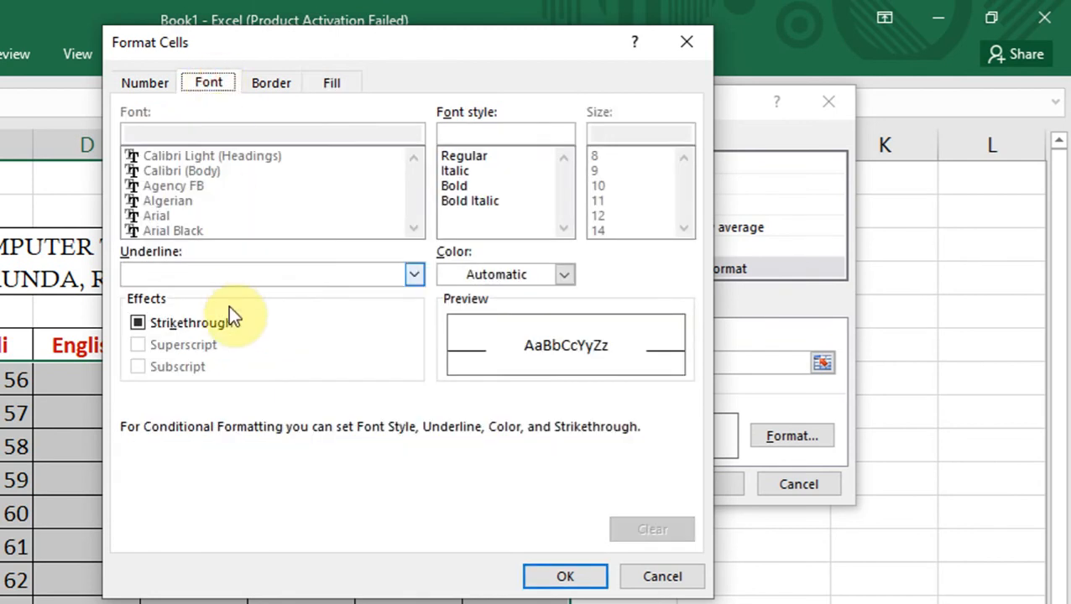
left_click(468, 275)
left_click(446, 350)
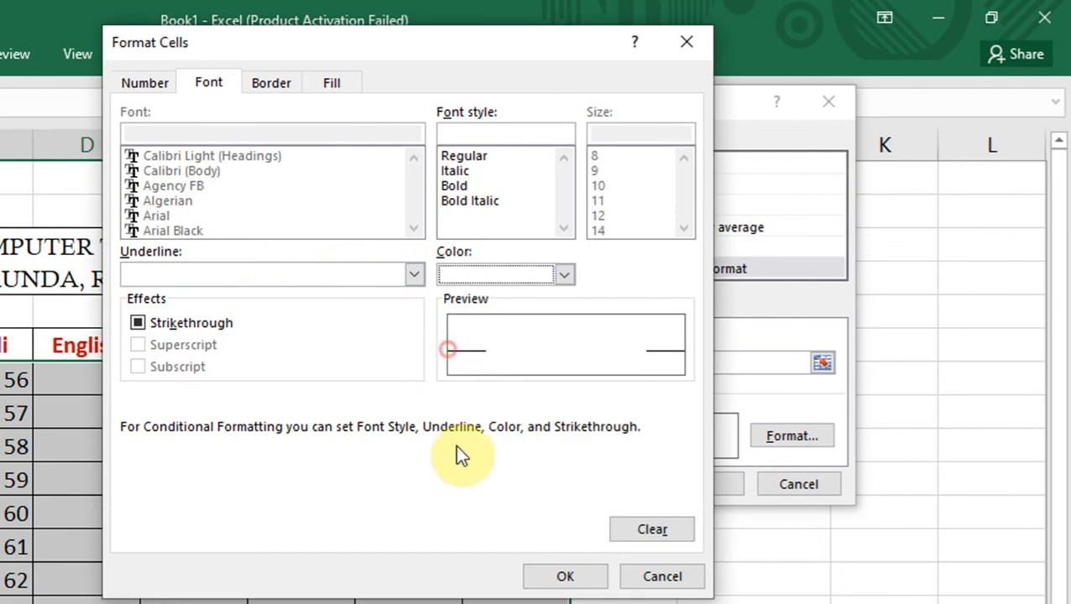
left_click(549, 577)
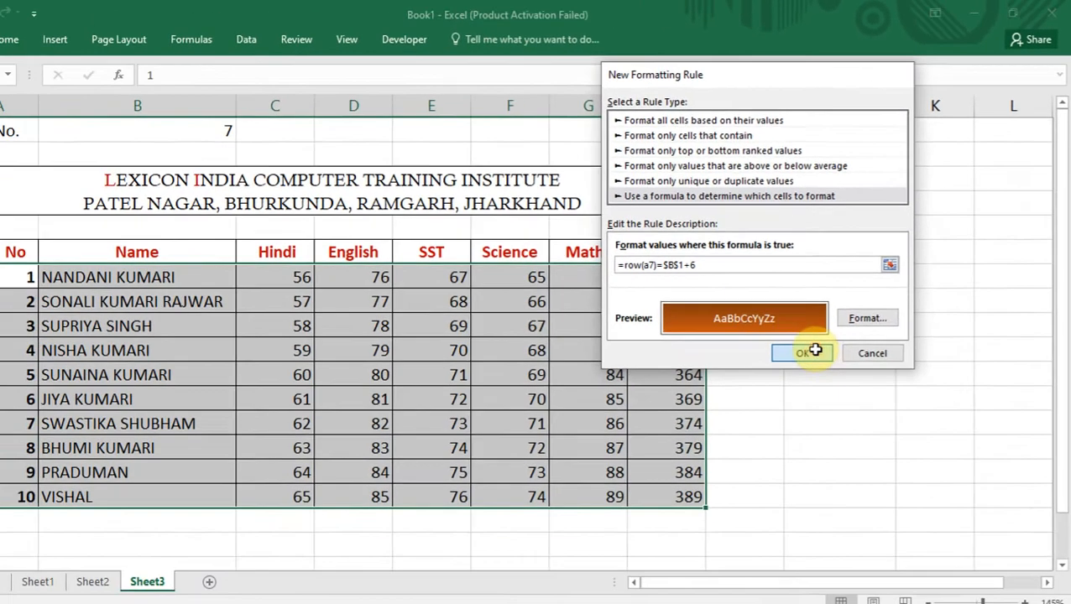
left_click(719, 484)
left_click(373, 369)
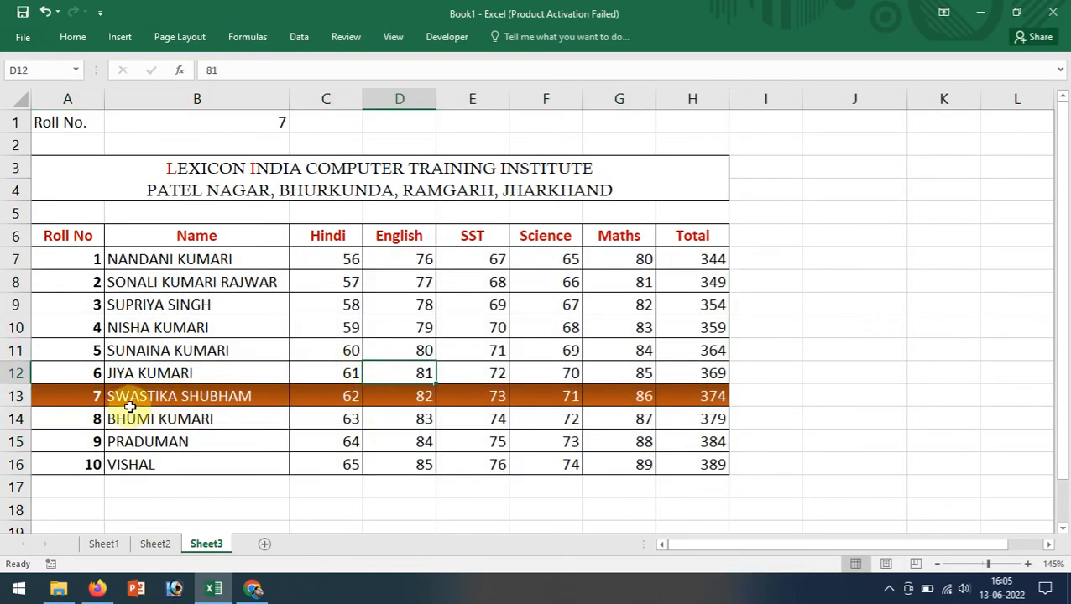
Step: Test the row highlighting by choosing roll numbers 5, 6 and 10 in cell B1's drop-down, and leave it set to 5
left_click(272, 121)
left_click(296, 123)
left_click(225, 172)
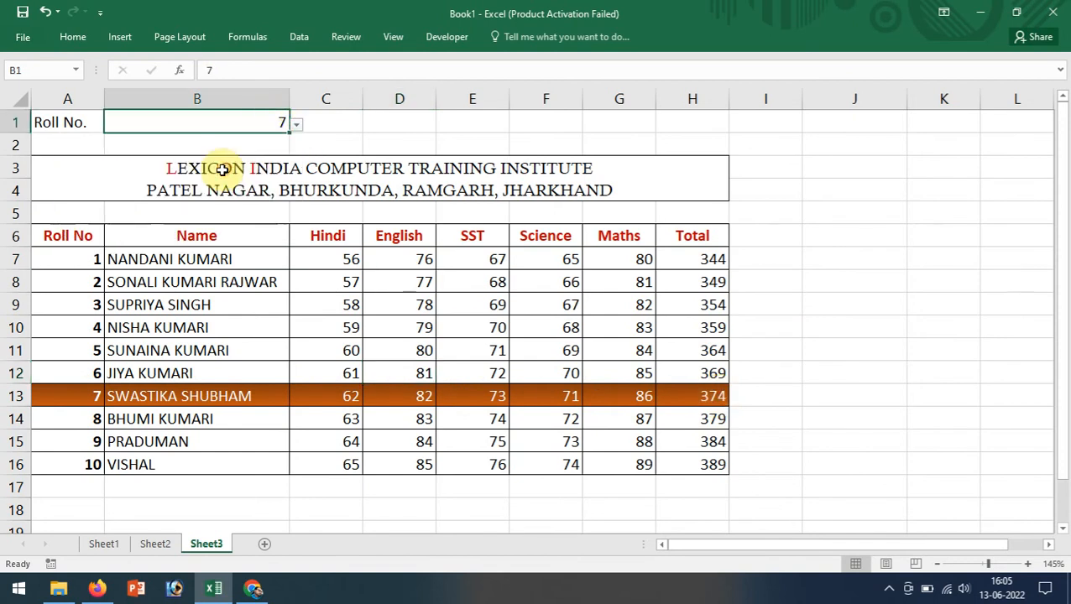
left_click(295, 123)
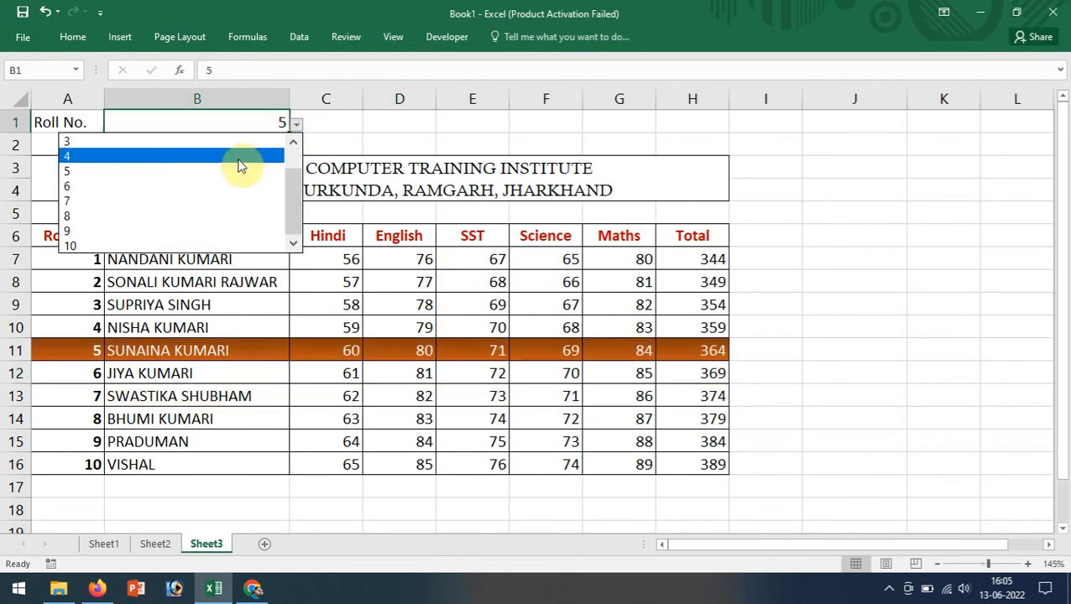
left_click(234, 185)
left_click(295, 123)
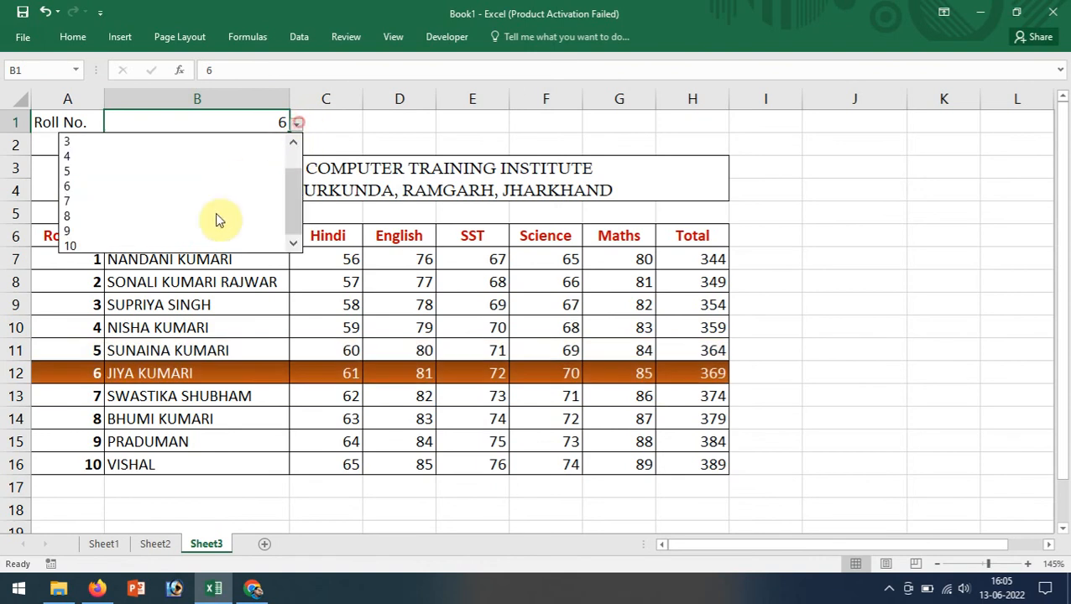
left_click(210, 243)
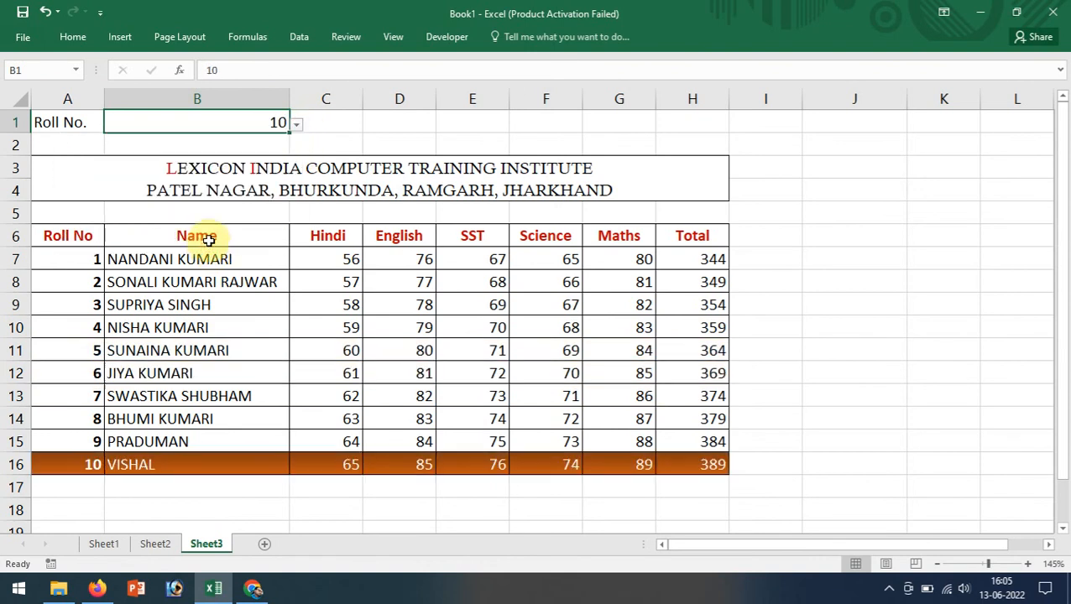
left_click(295, 123)
left_click(228, 172)
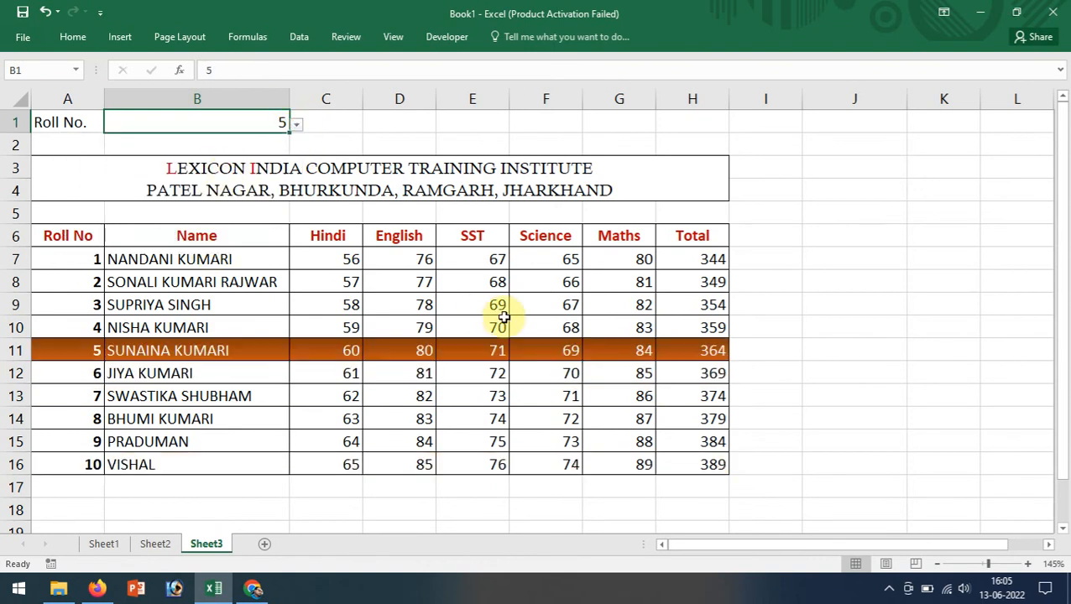